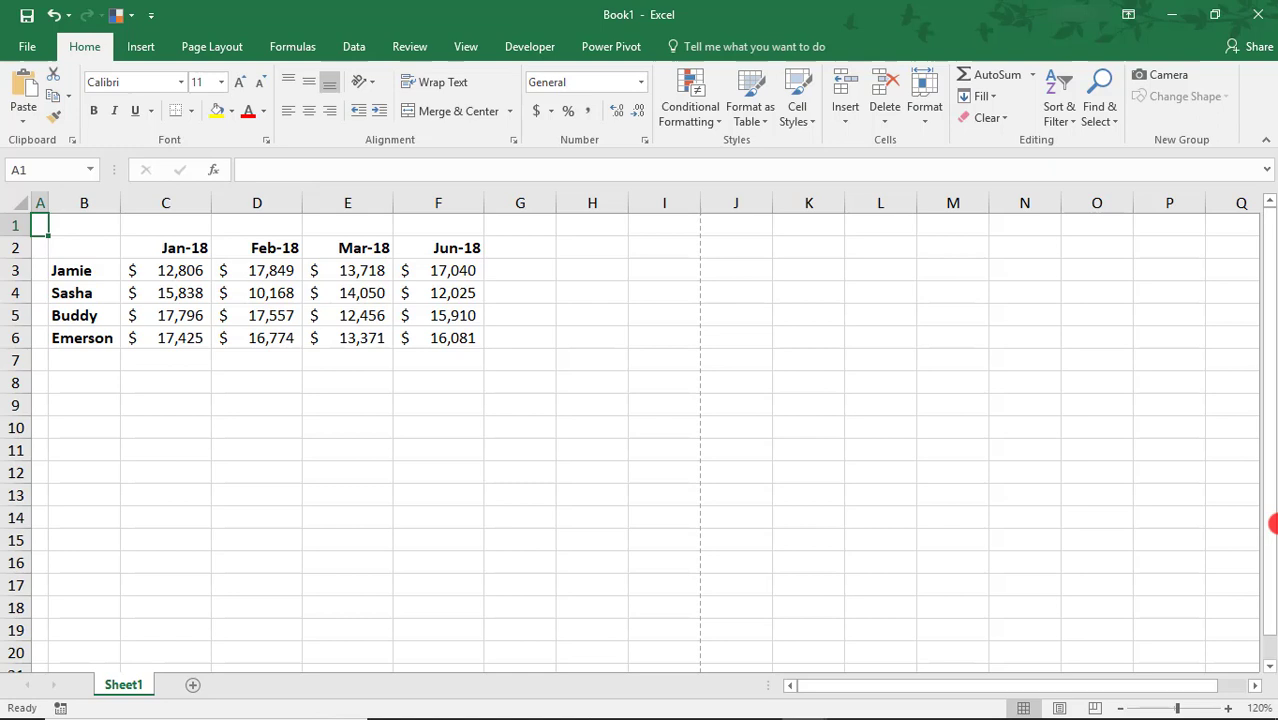
# Insert a line sparkline for the data range C3:F3 in cell G3
pyautogui.click(158, 48)
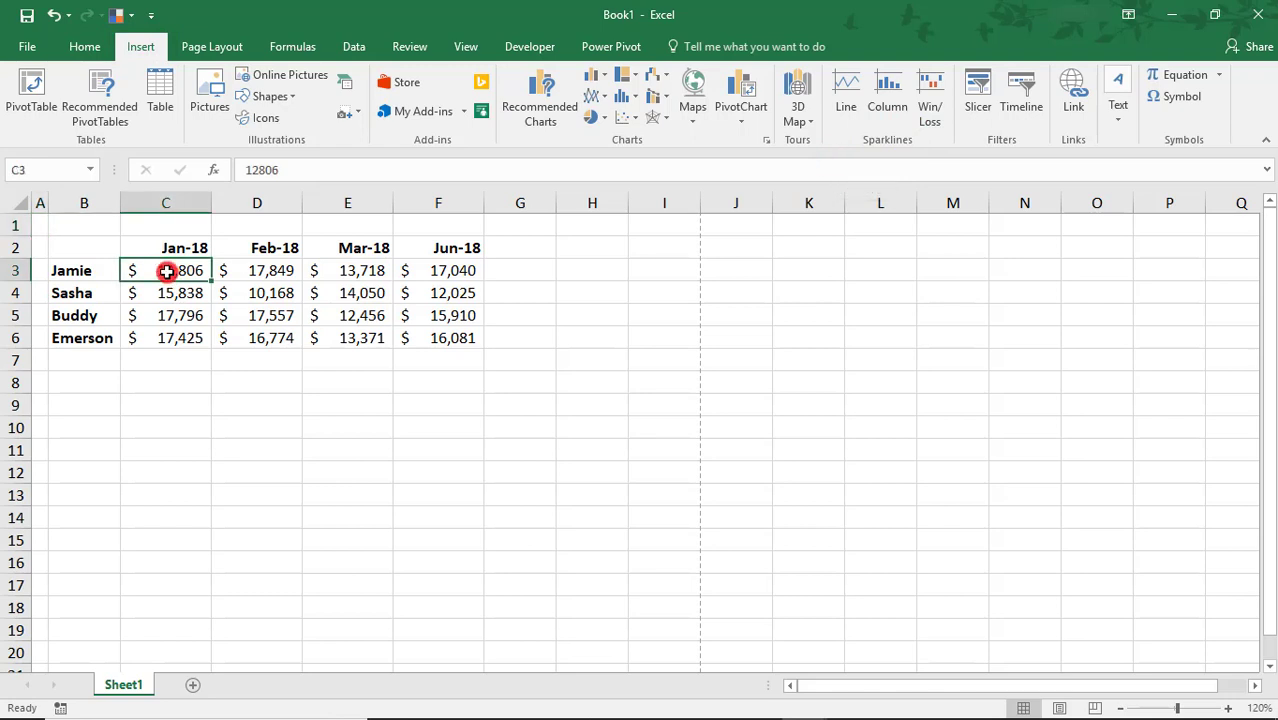
pyautogui.moveTo(166, 270); pyautogui.dragTo(419, 263)
pyautogui.click(497, 298)
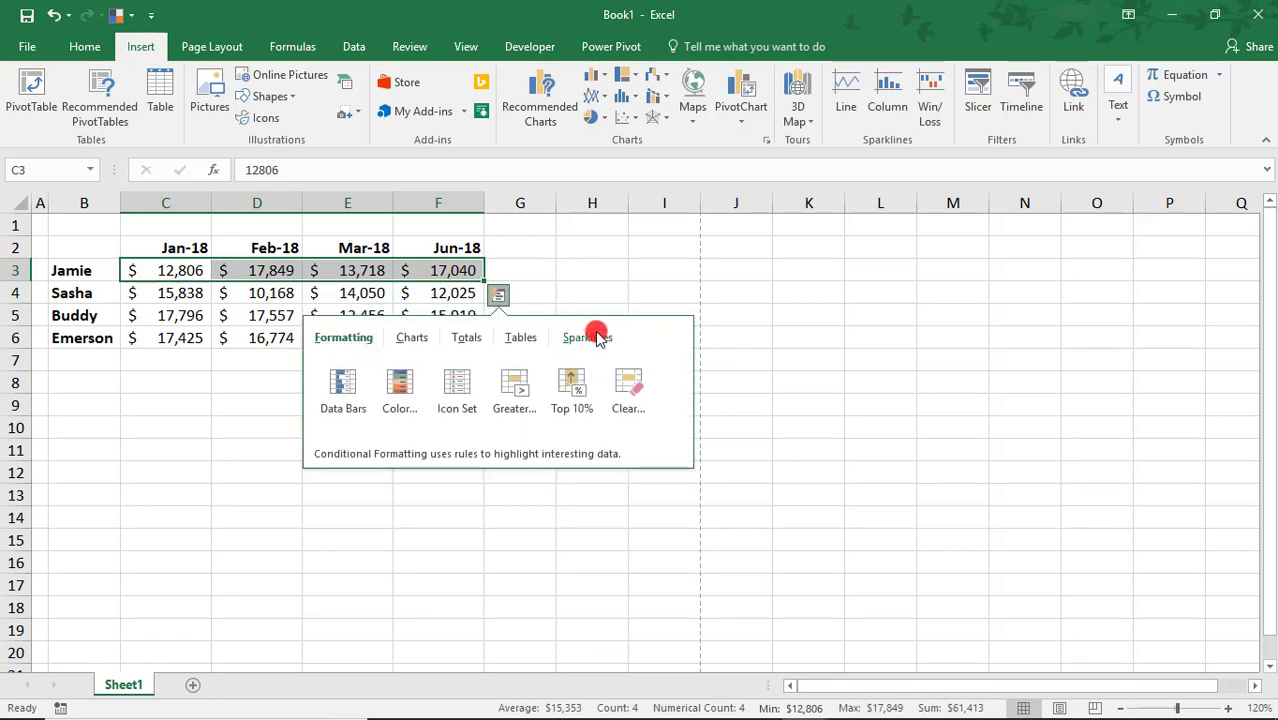
pyautogui.click(590, 334)
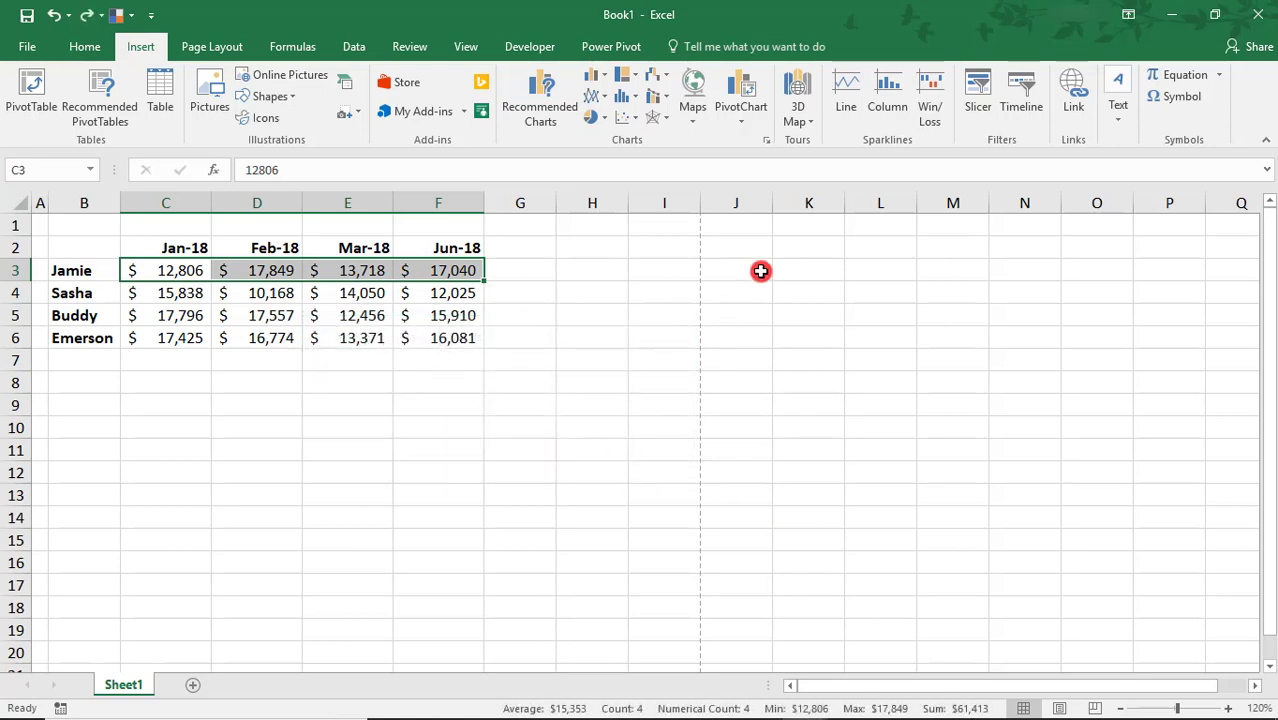
pyautogui.click(846, 95)
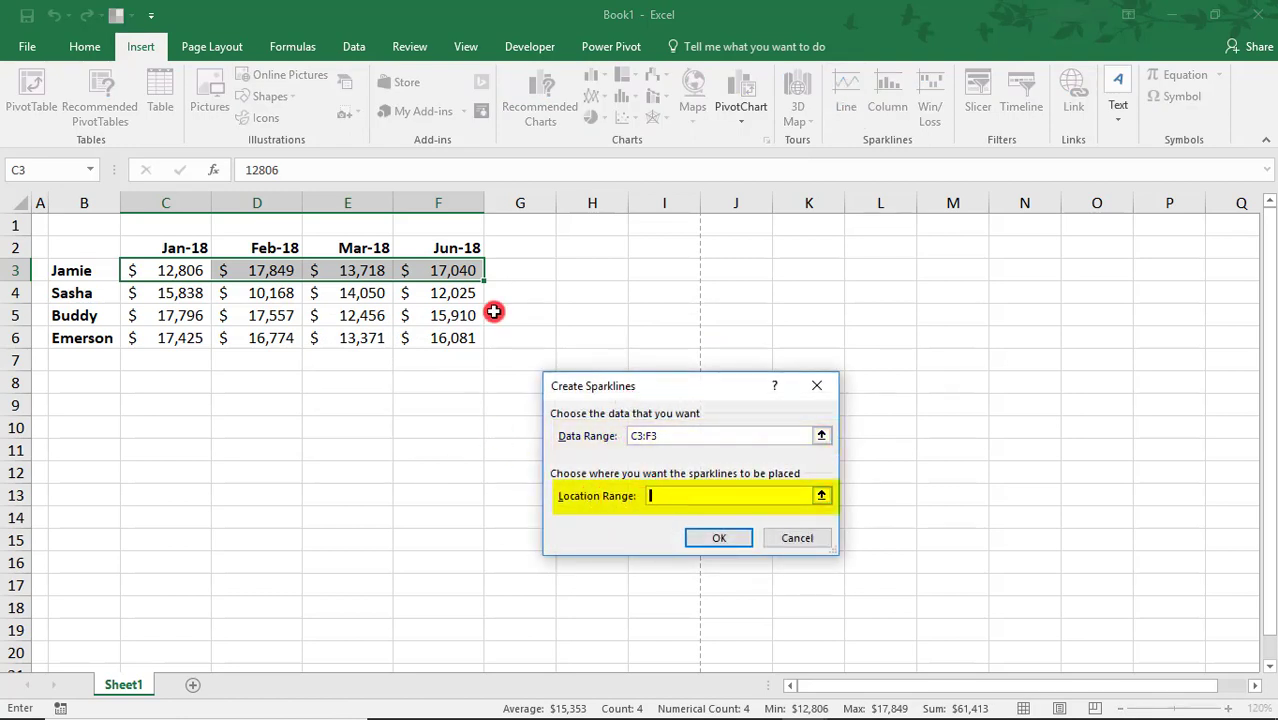
pyautogui.click(505, 271)
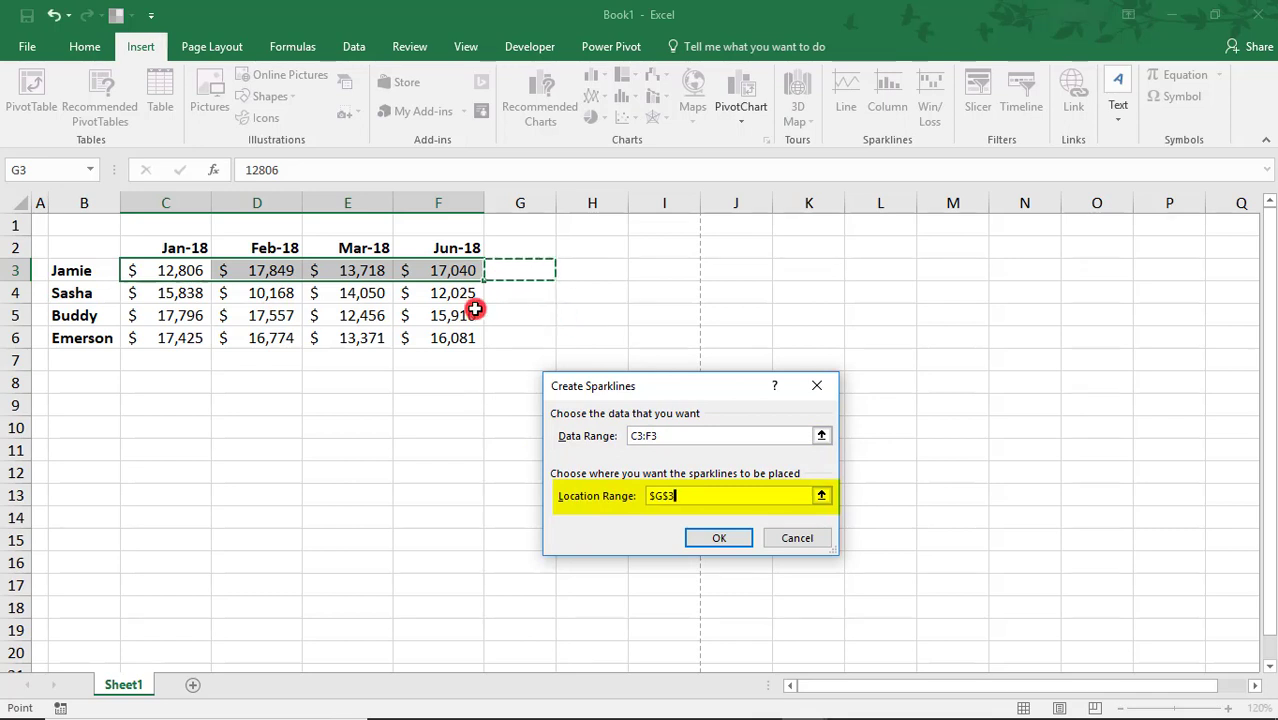
pyautogui.click(716, 540)
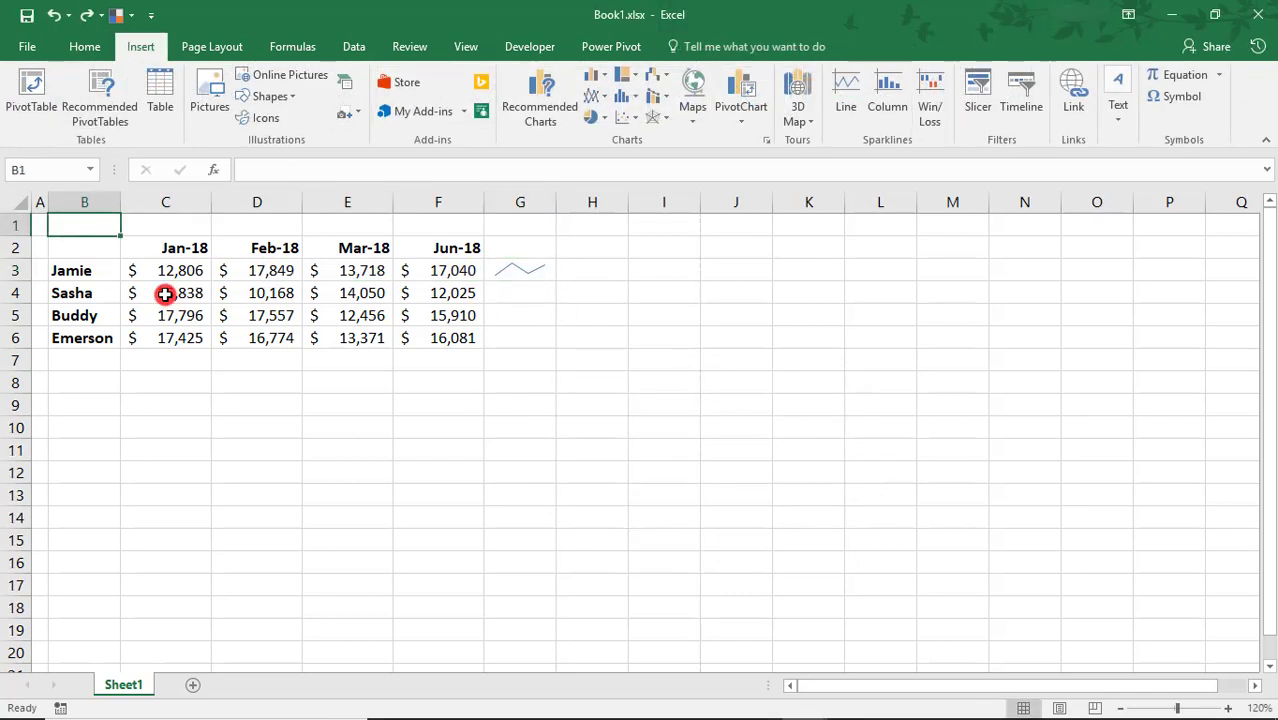
# Insert line sparklines for the data range C4:F6 in G4:G6 and undo the insertion
pyautogui.moveTo(165, 293); pyautogui.dragTo(430, 328)
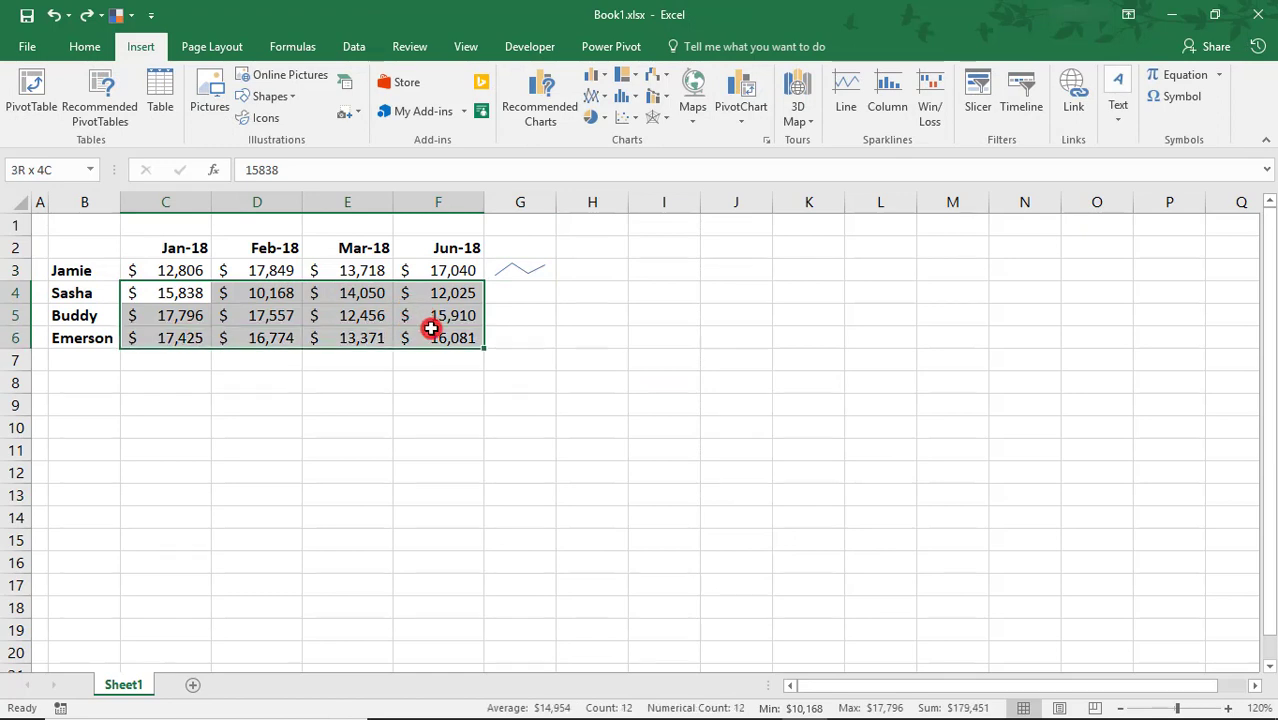
pyautogui.click(845, 95)
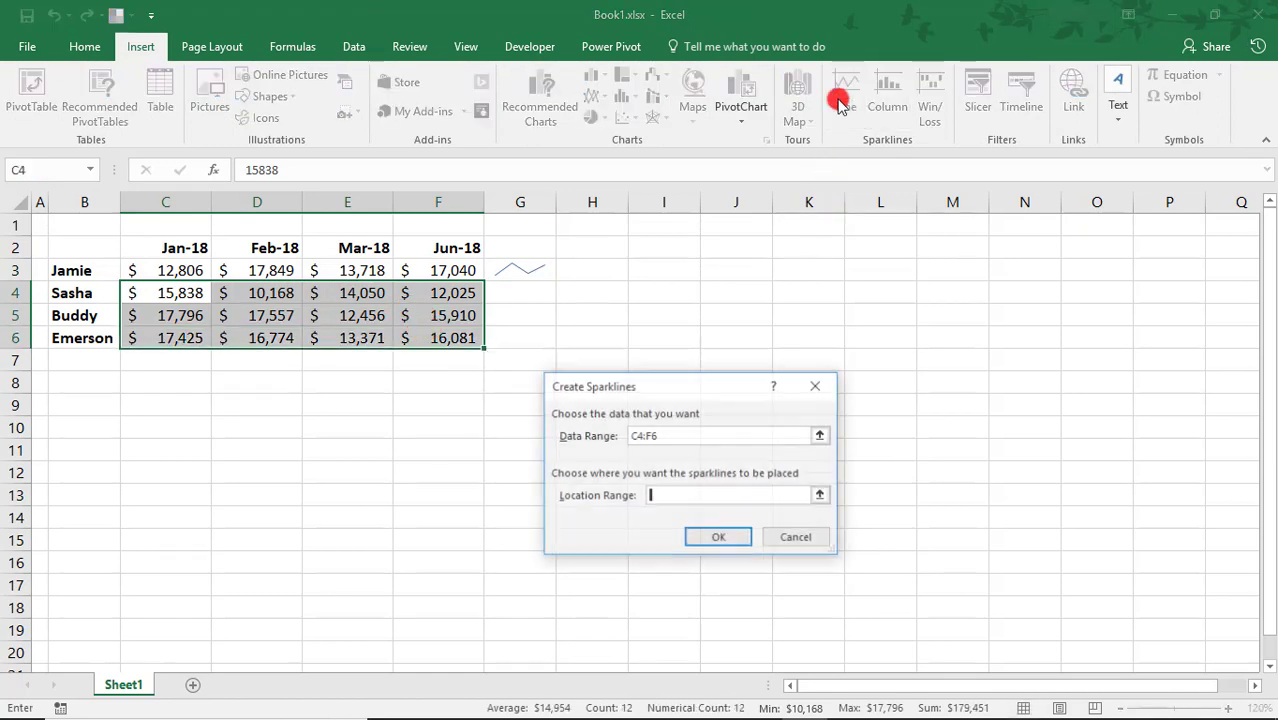
pyautogui.moveTo(522, 292); pyautogui.dragTo(527, 342)
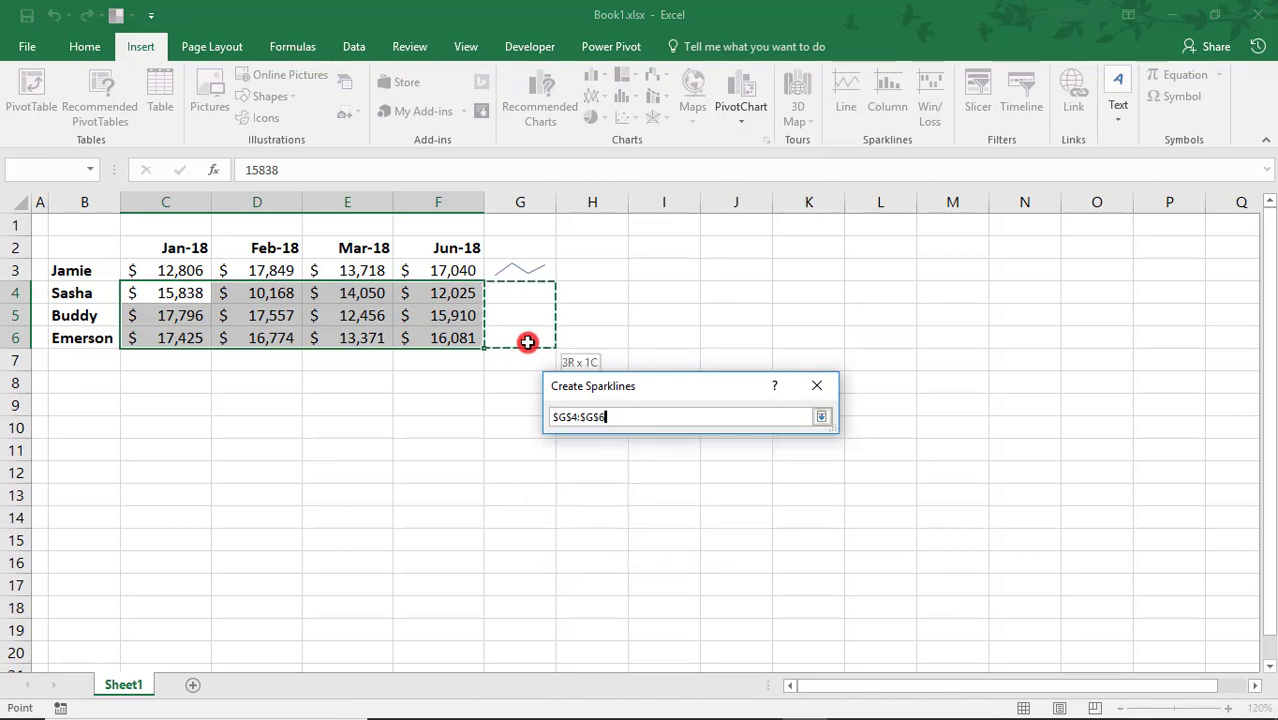
pyautogui.click(719, 538)
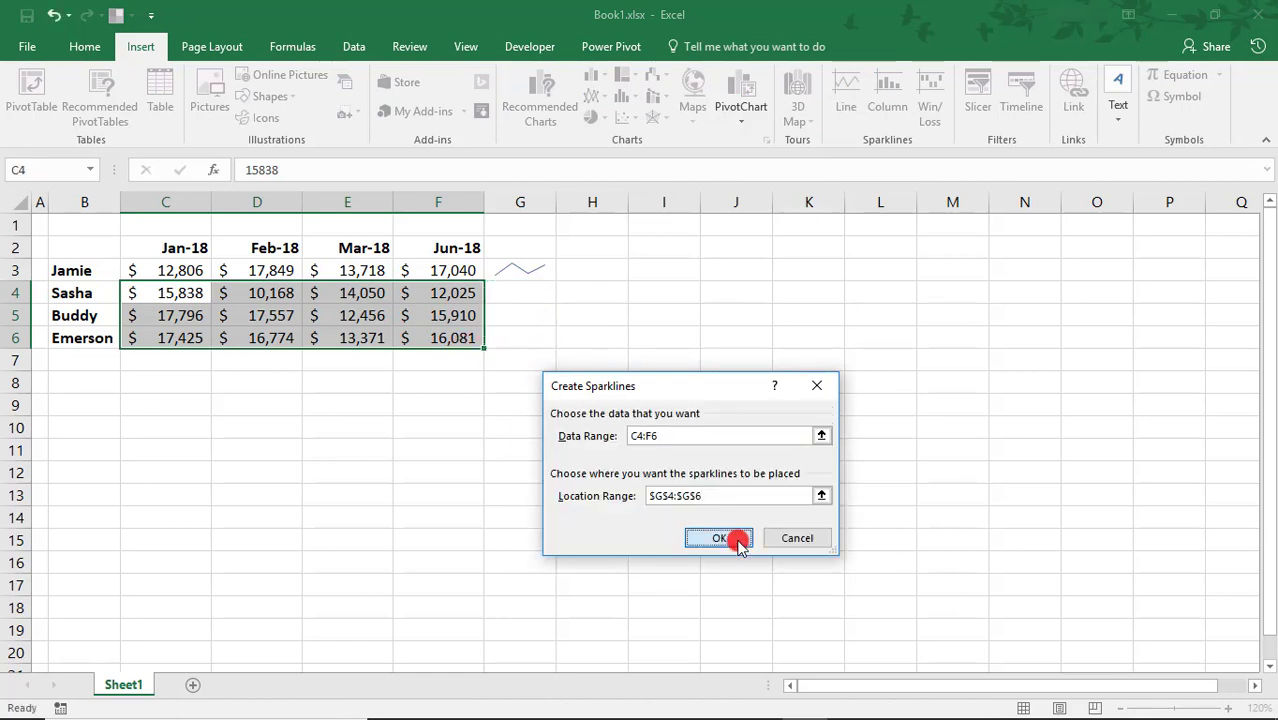
pyautogui.click(520, 383)
pyautogui.click(519, 328)
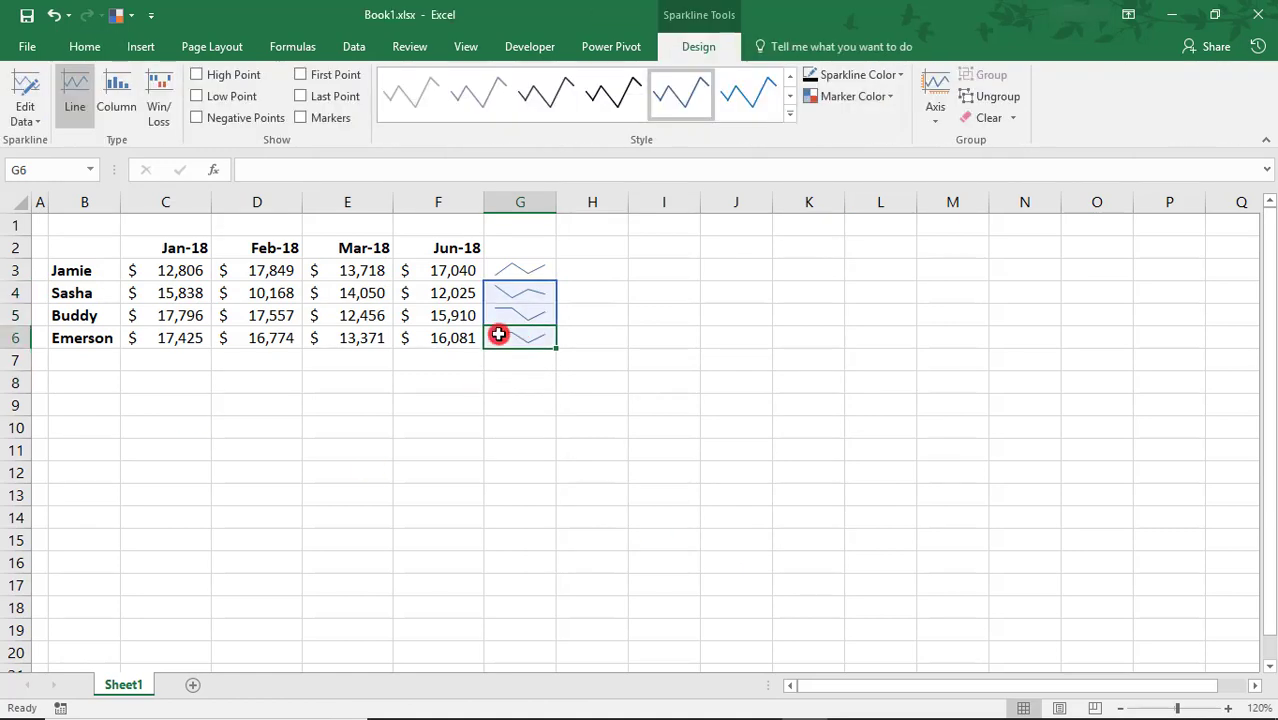
pyautogui.click(437, 428)
pyautogui.click(55, 15)
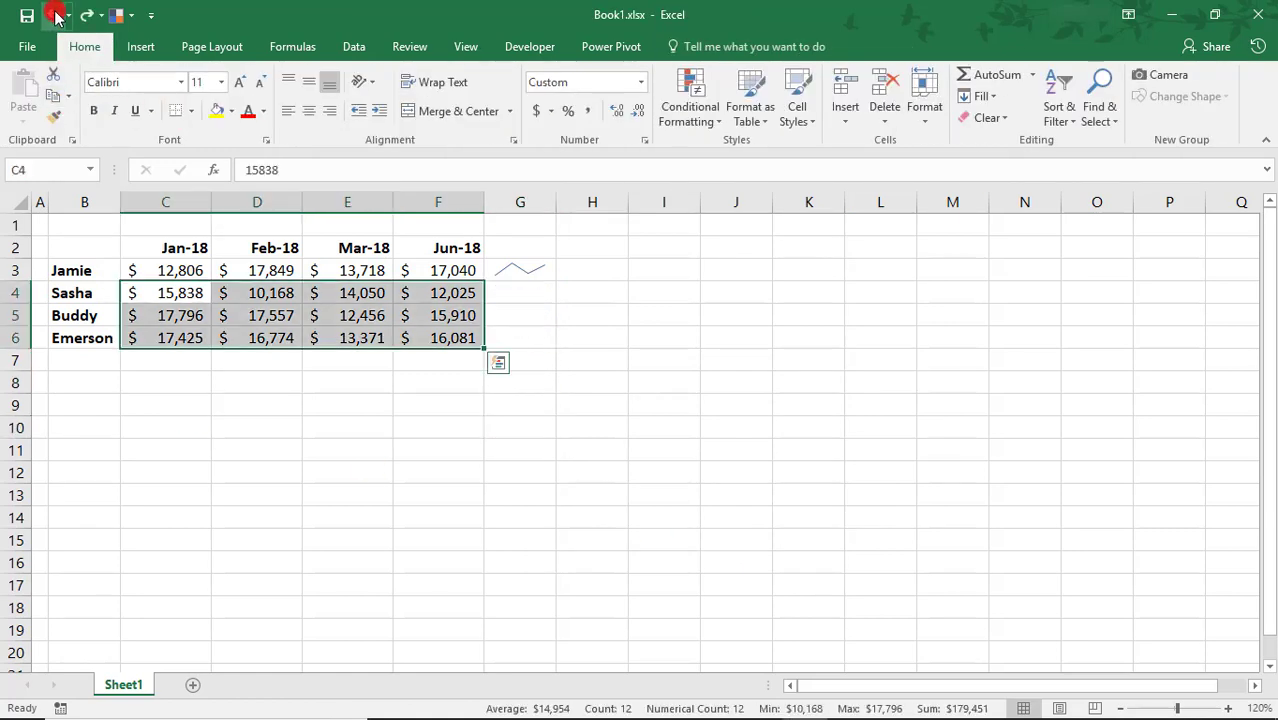
# Select the sparkline in G3 and examine its group location and data range settings without changing them
pyautogui.click(514, 294)
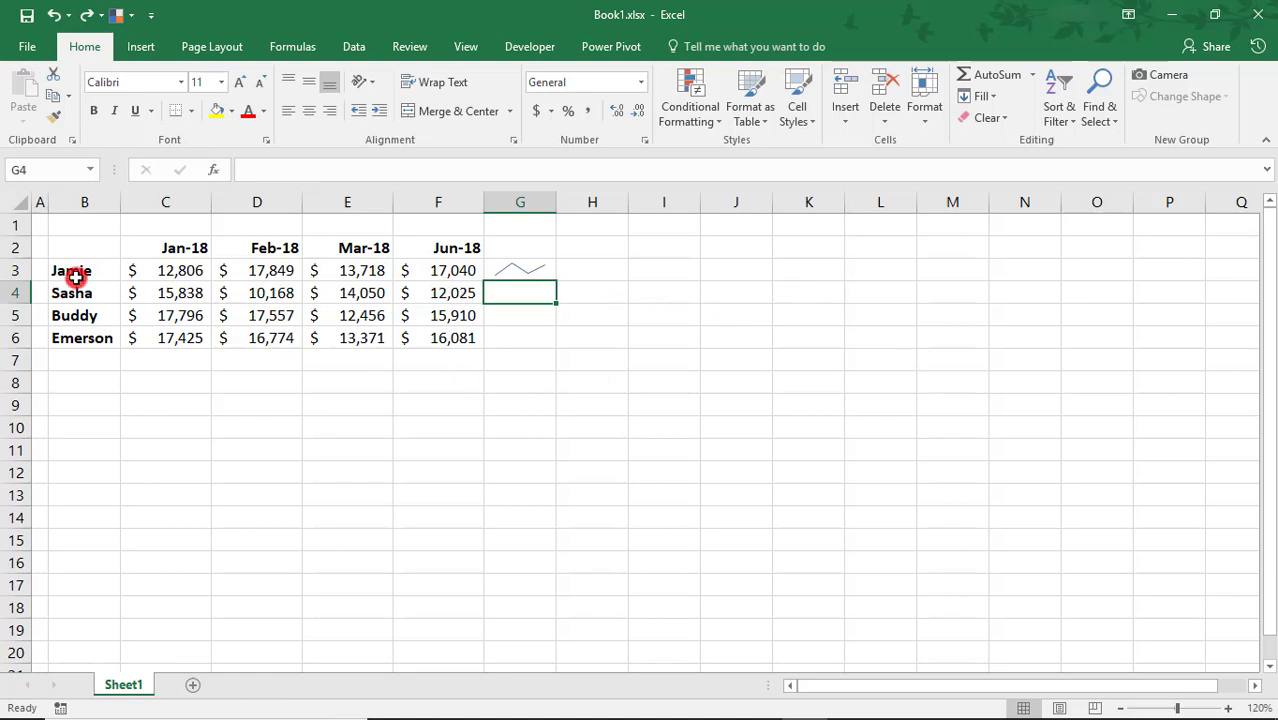
pyautogui.press('Up')
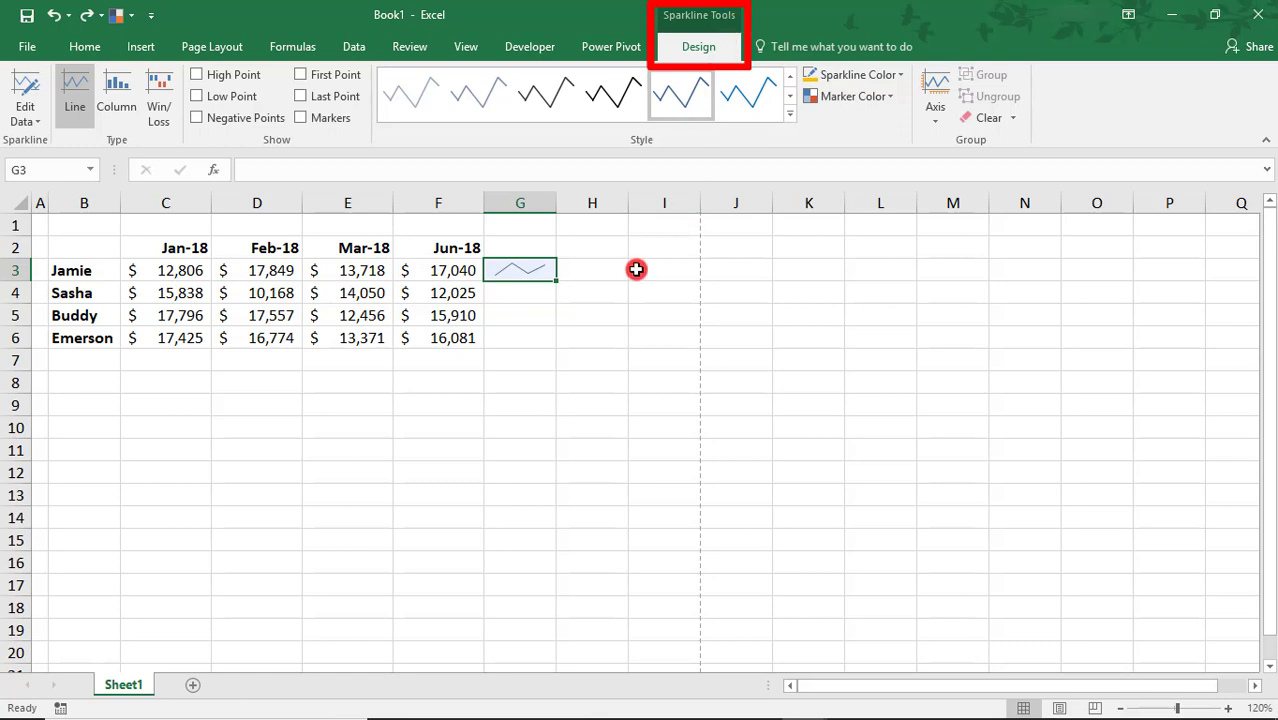
pyautogui.click(498, 295)
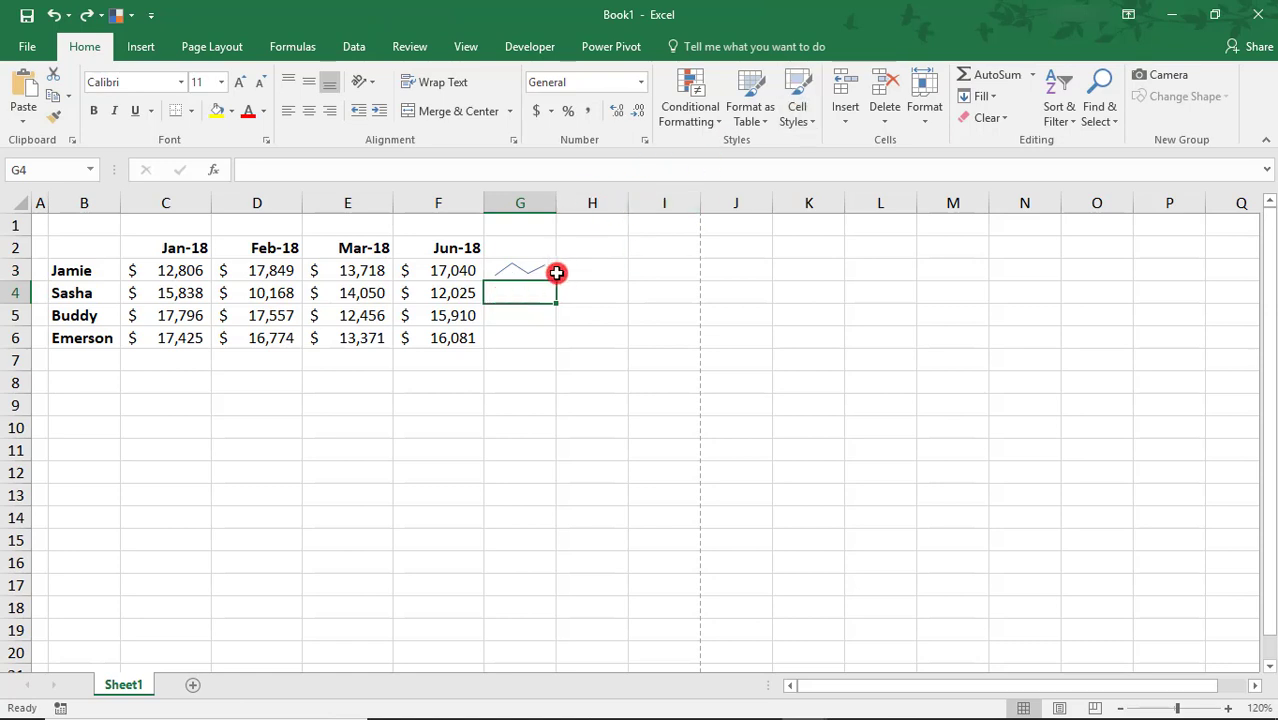
pyautogui.click(531, 272)
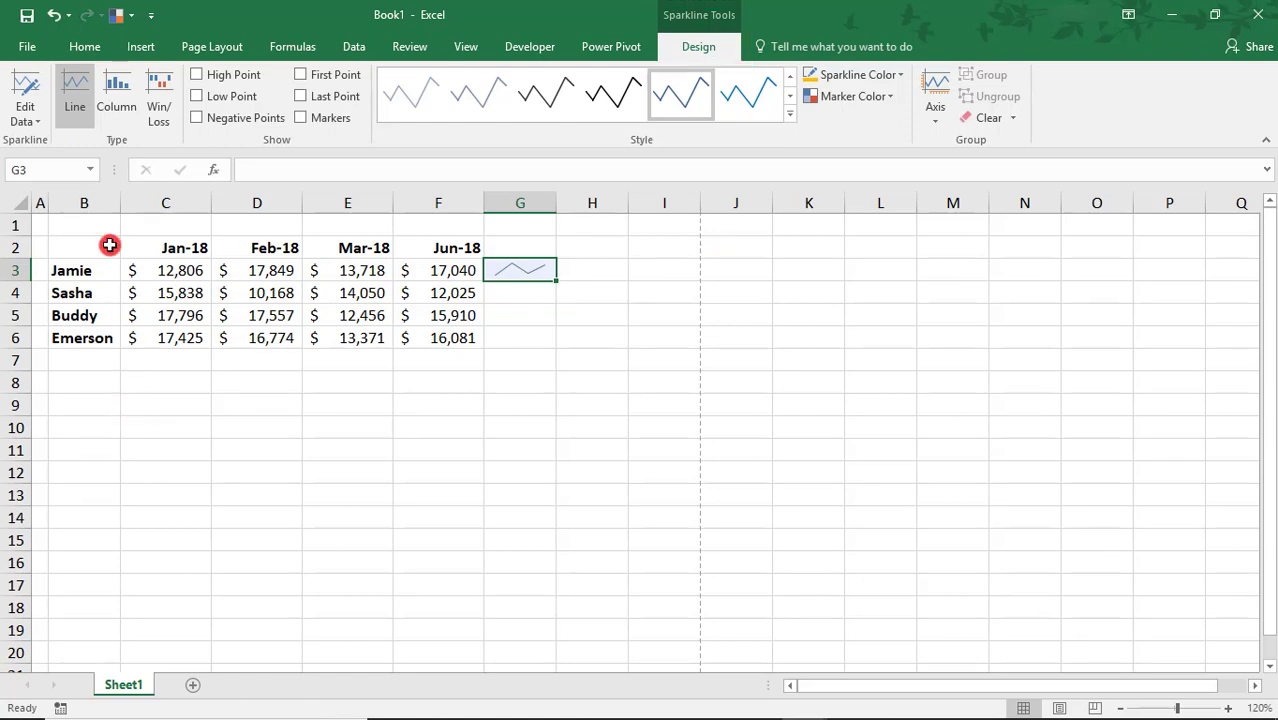
pyautogui.click(30, 117)
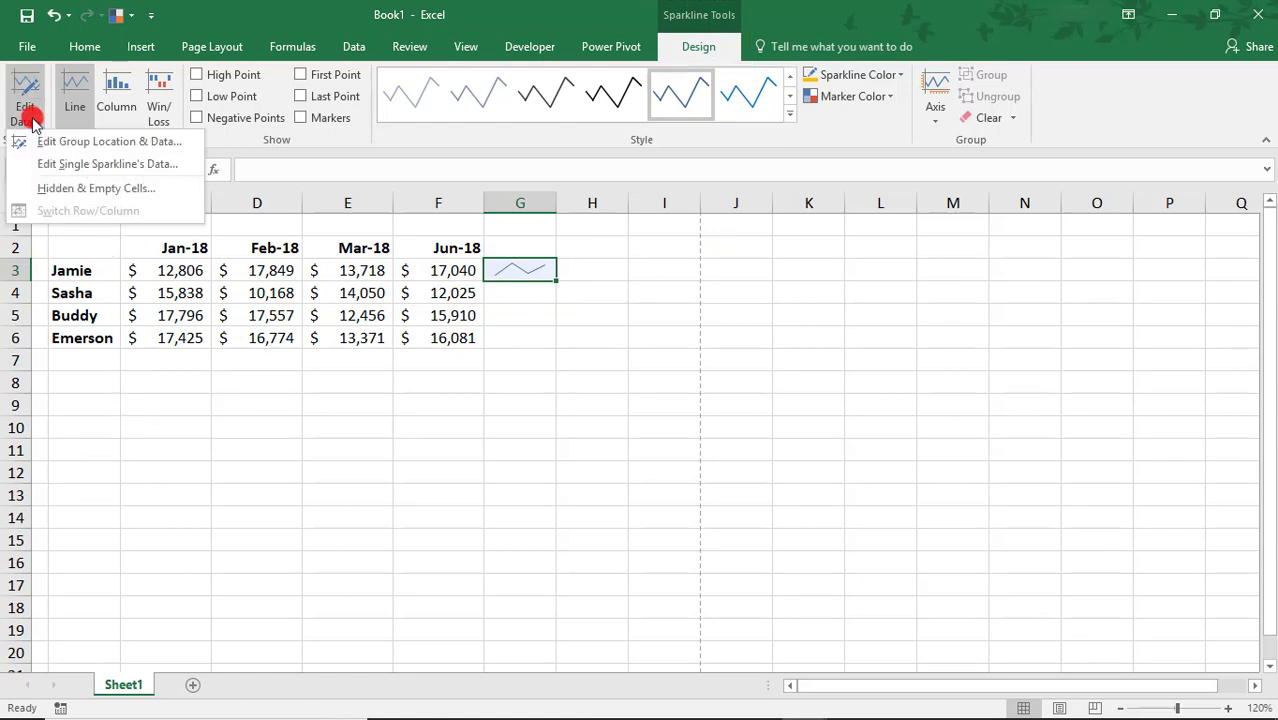
pyautogui.click(97, 141)
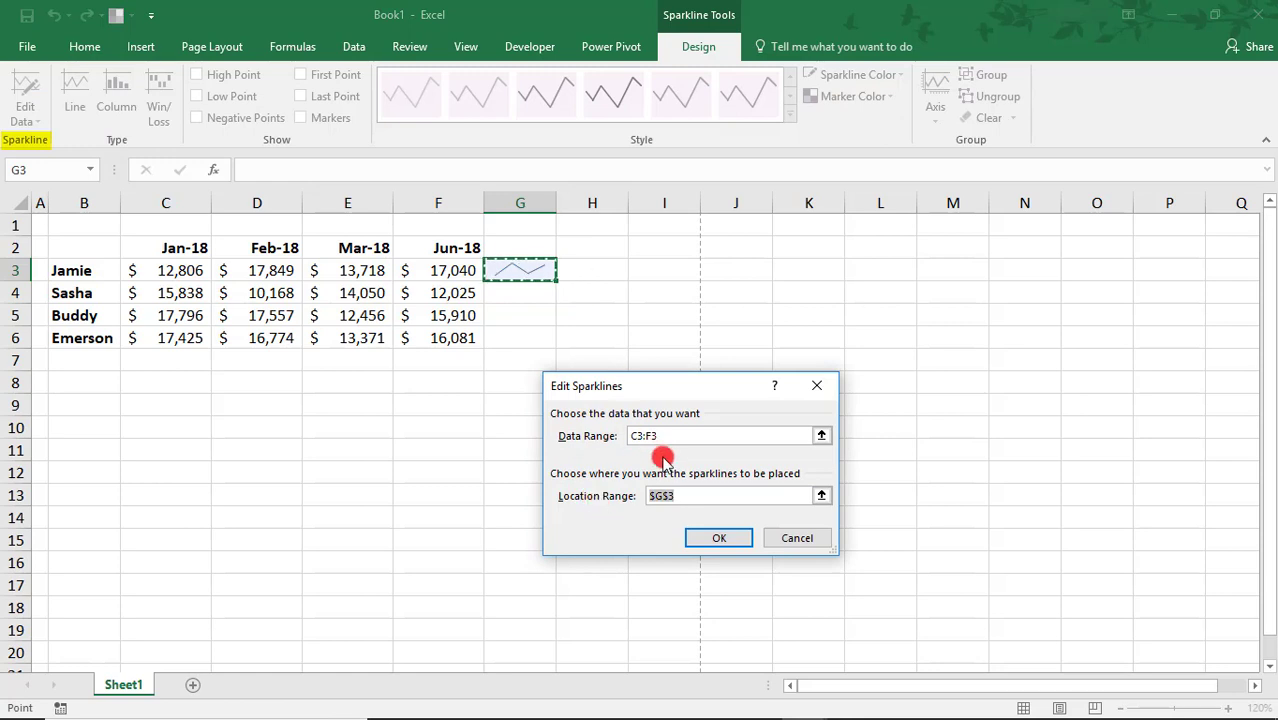
pyautogui.click(790, 531)
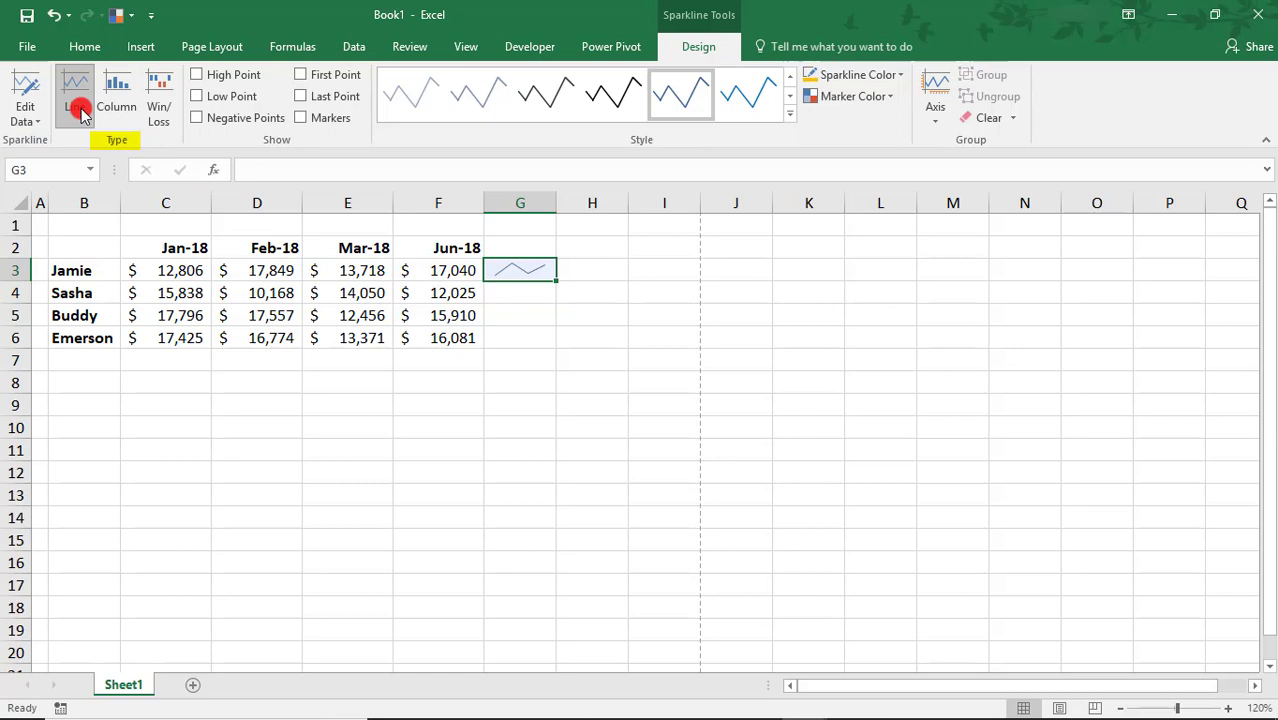
# Try the Column and Win/Loss types on the G3 sparkline and return it to Line
pyautogui.click(128, 105)
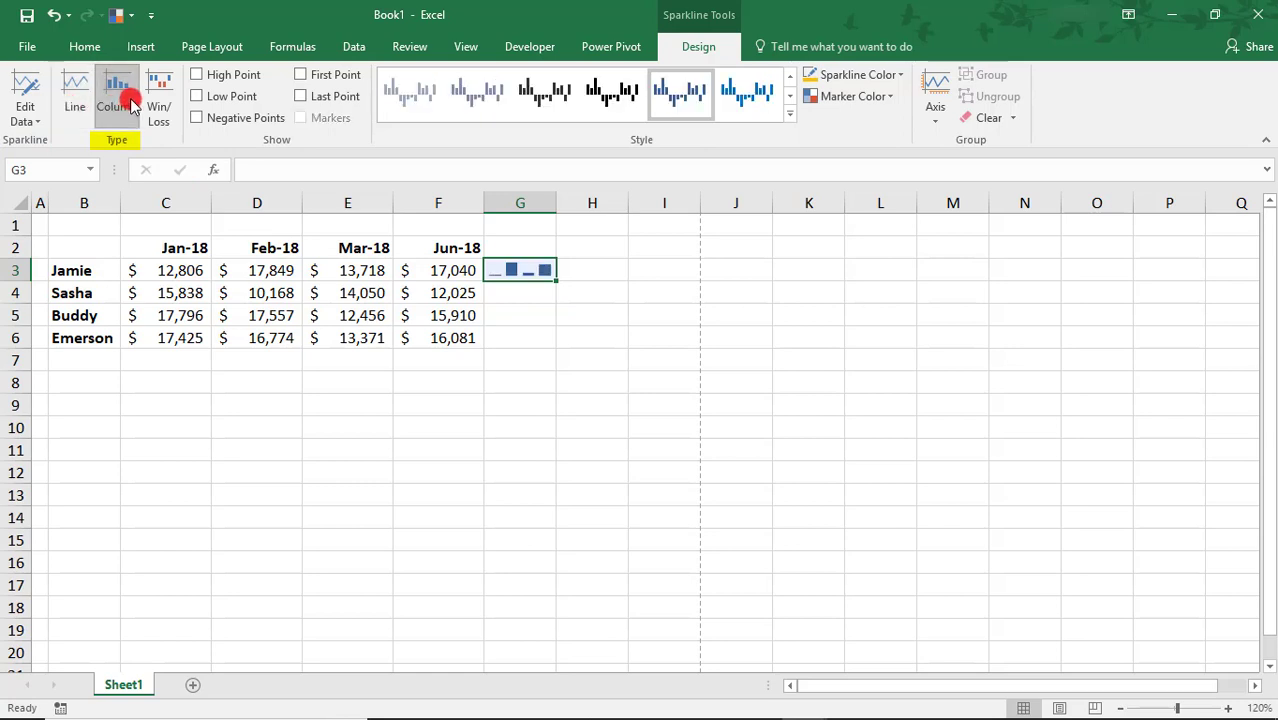
pyautogui.click(159, 106)
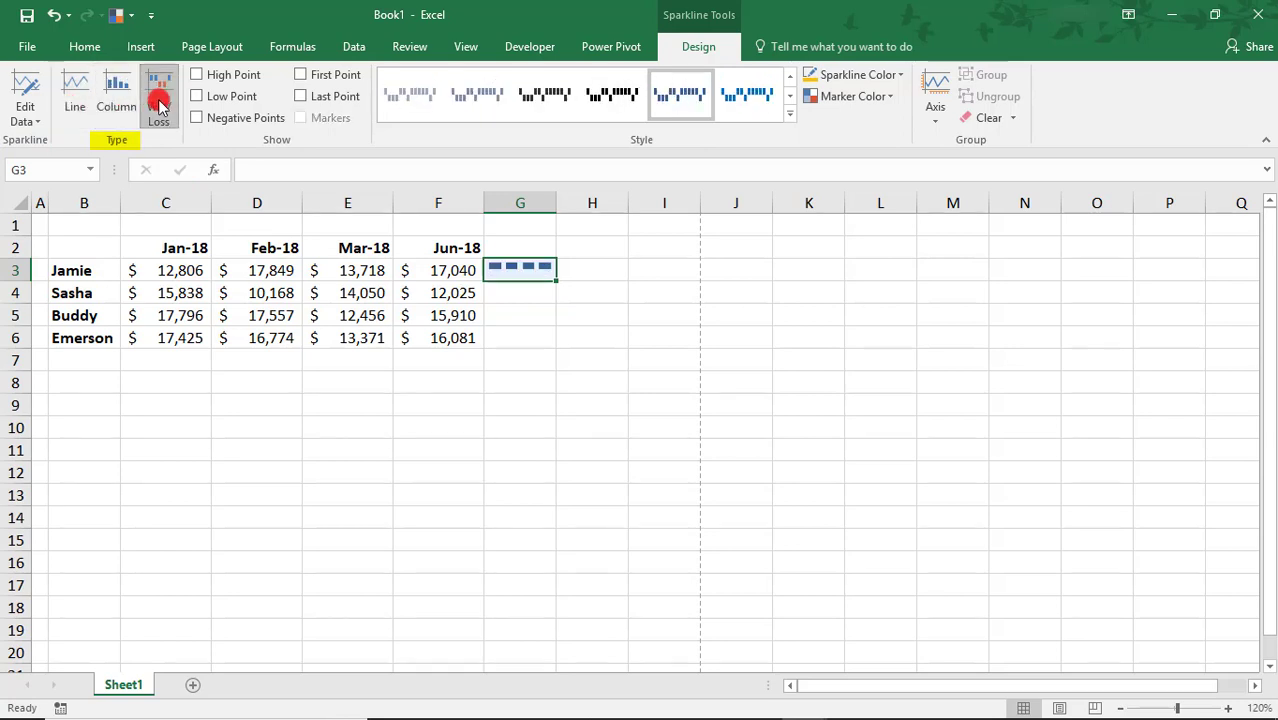
pyautogui.click(80, 104)
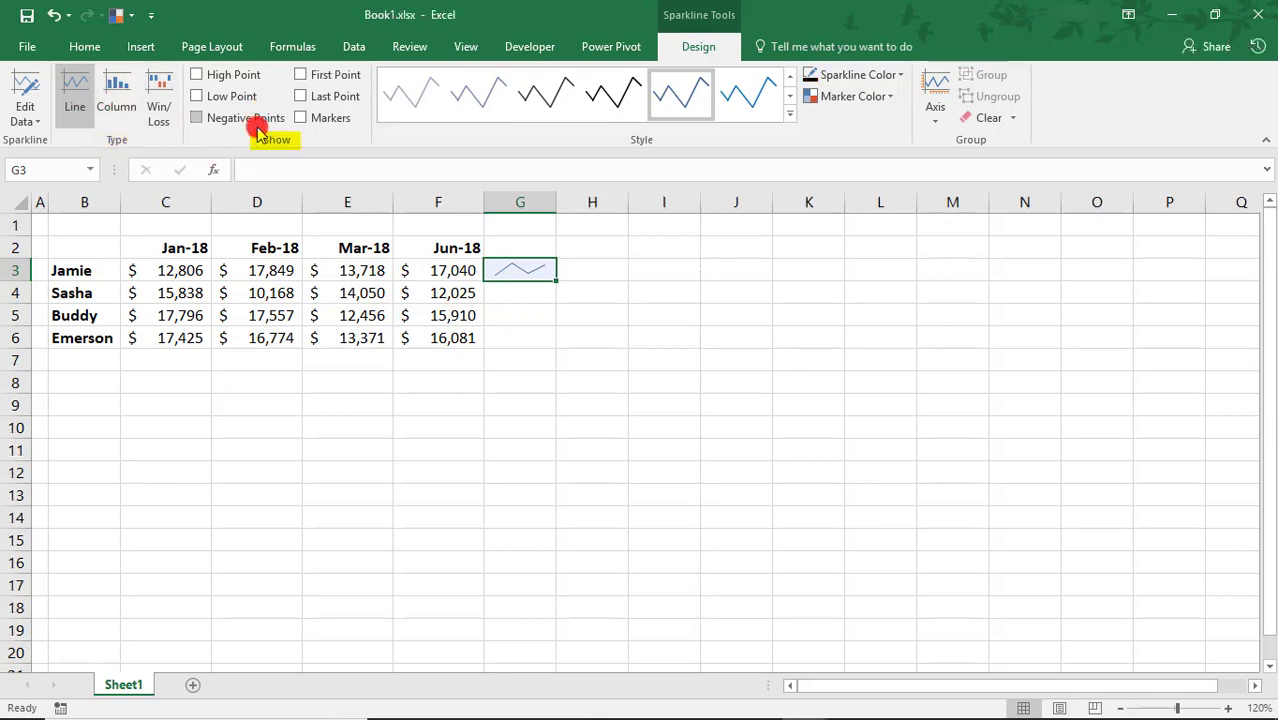
# Try showing the high, low, first and last points and the markers on the G3 sparkline, and turn them off again
pyautogui.click(197, 75)
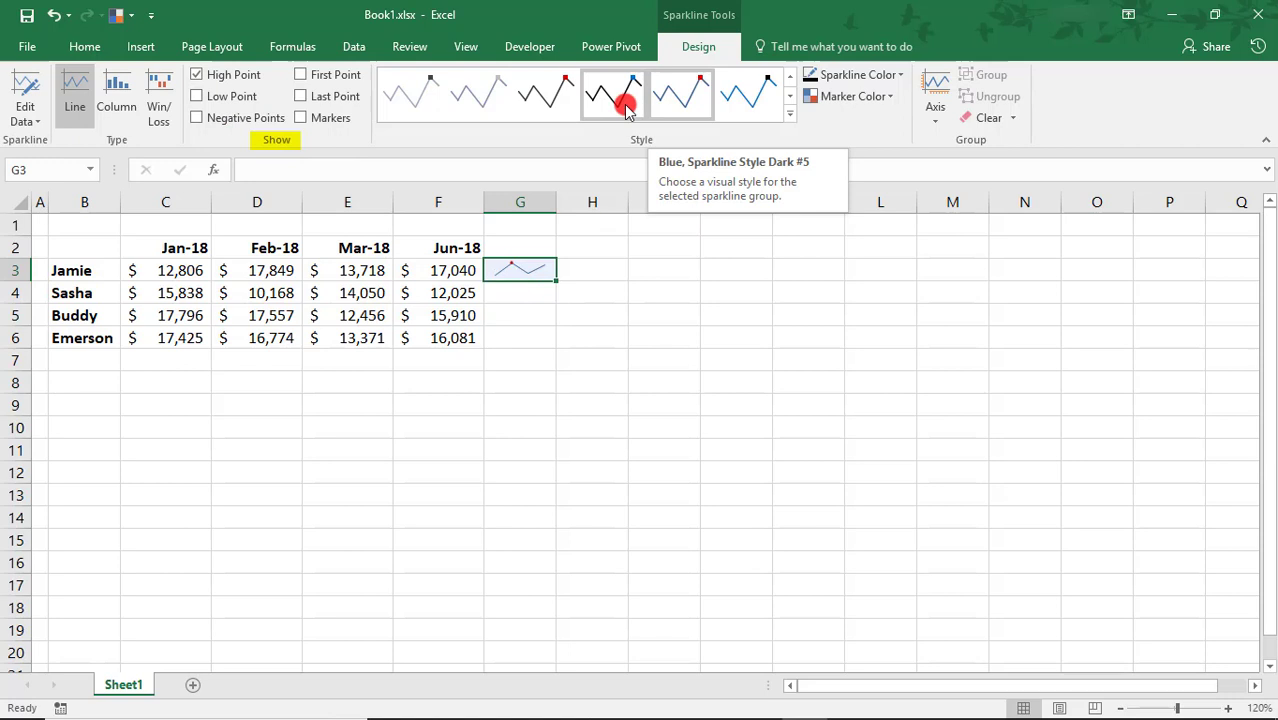
pyautogui.click(198, 97)
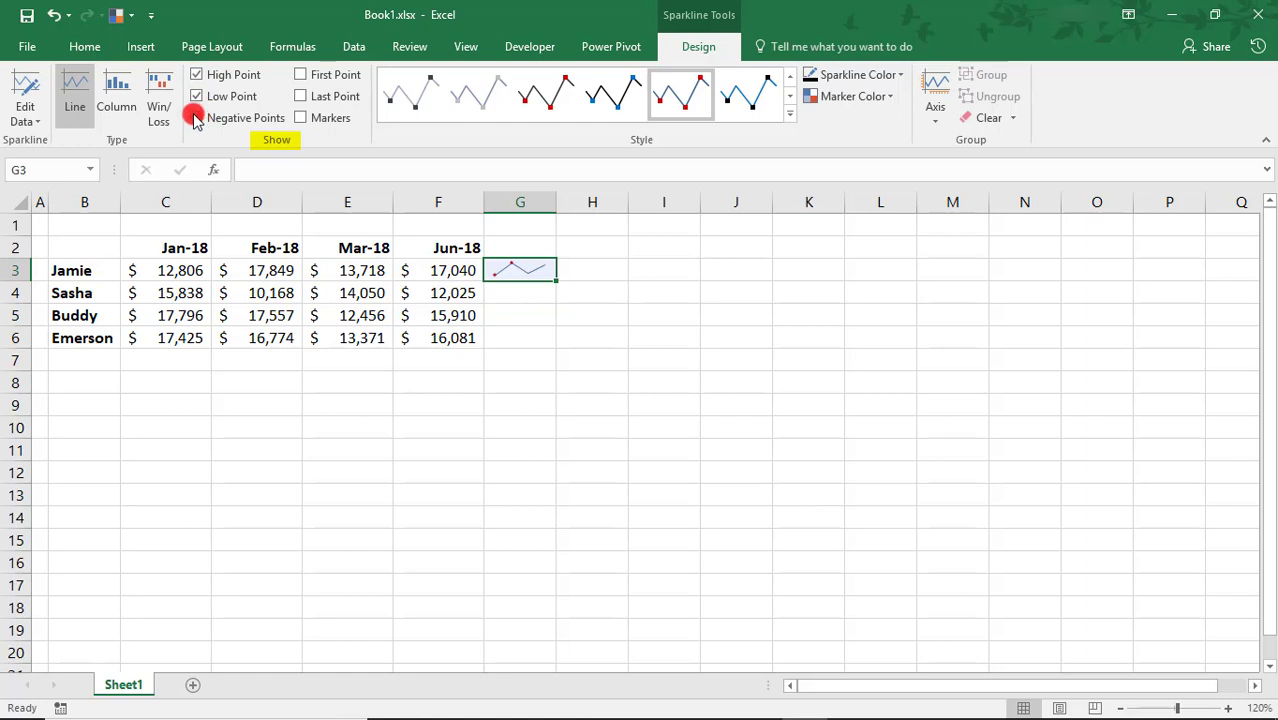
pyautogui.click(301, 75)
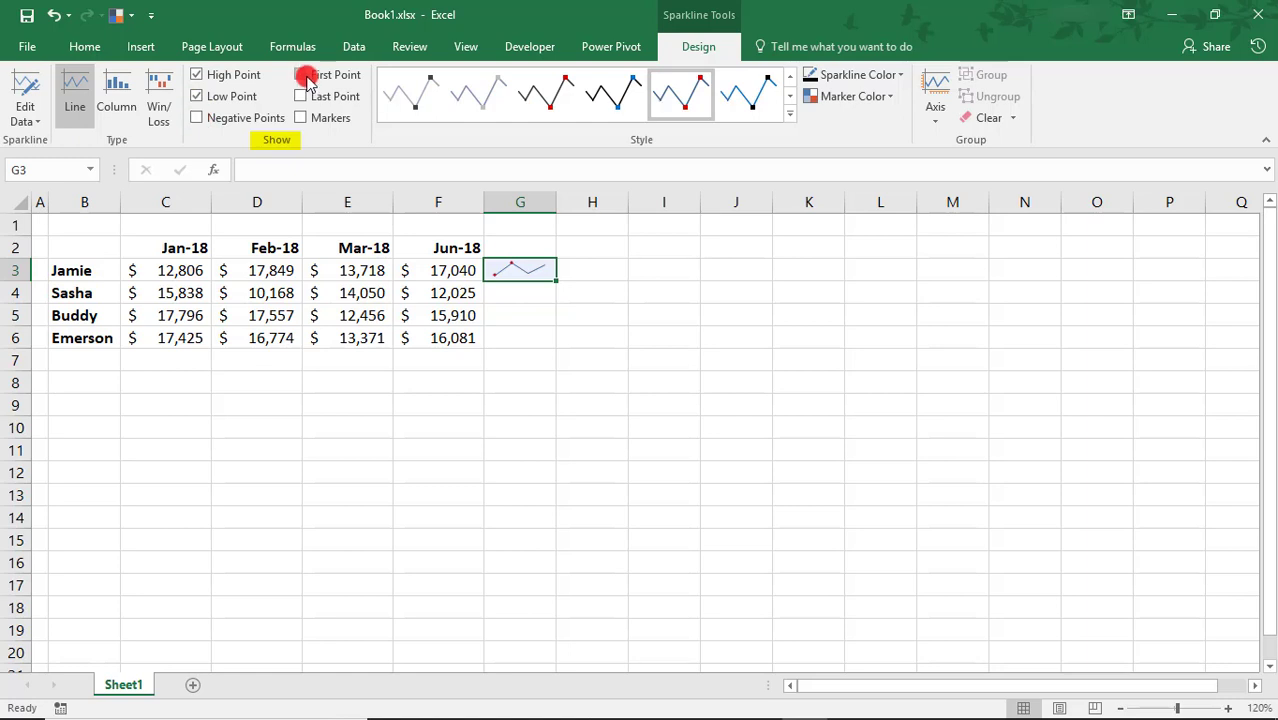
pyautogui.click(301, 75)
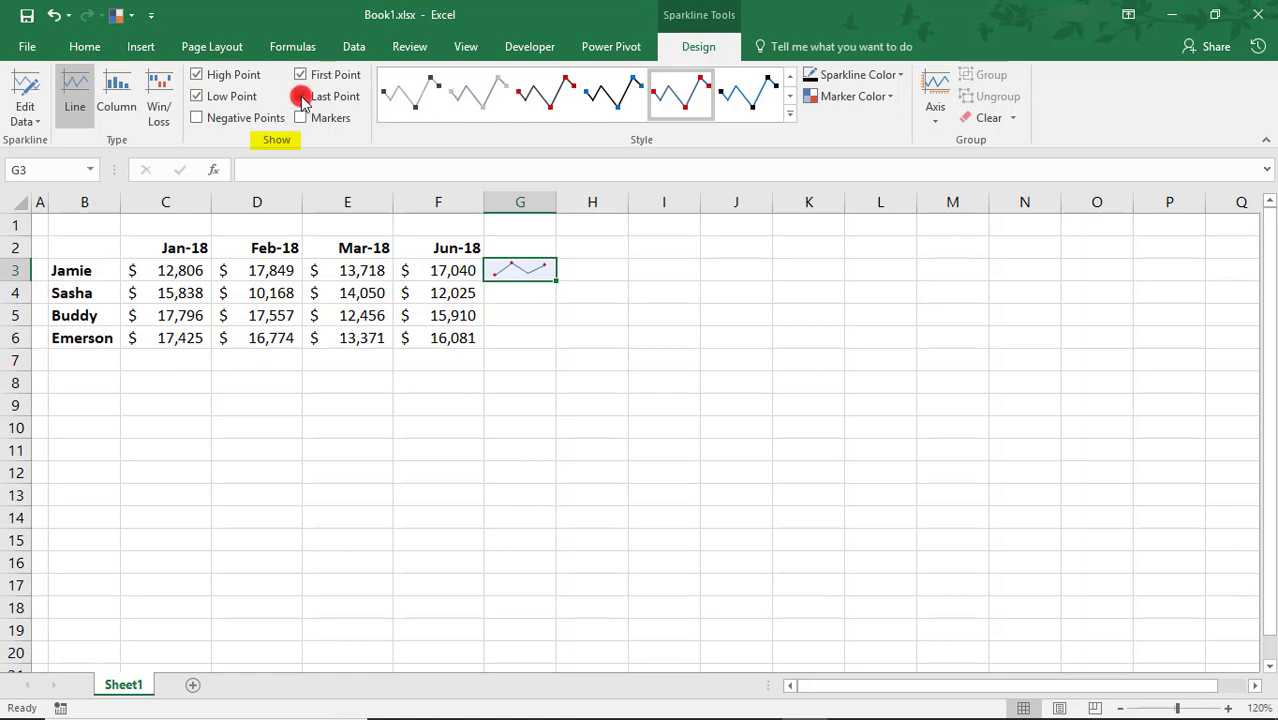
pyautogui.click(197, 75)
pyautogui.click(197, 97)
pyautogui.click(290, 118)
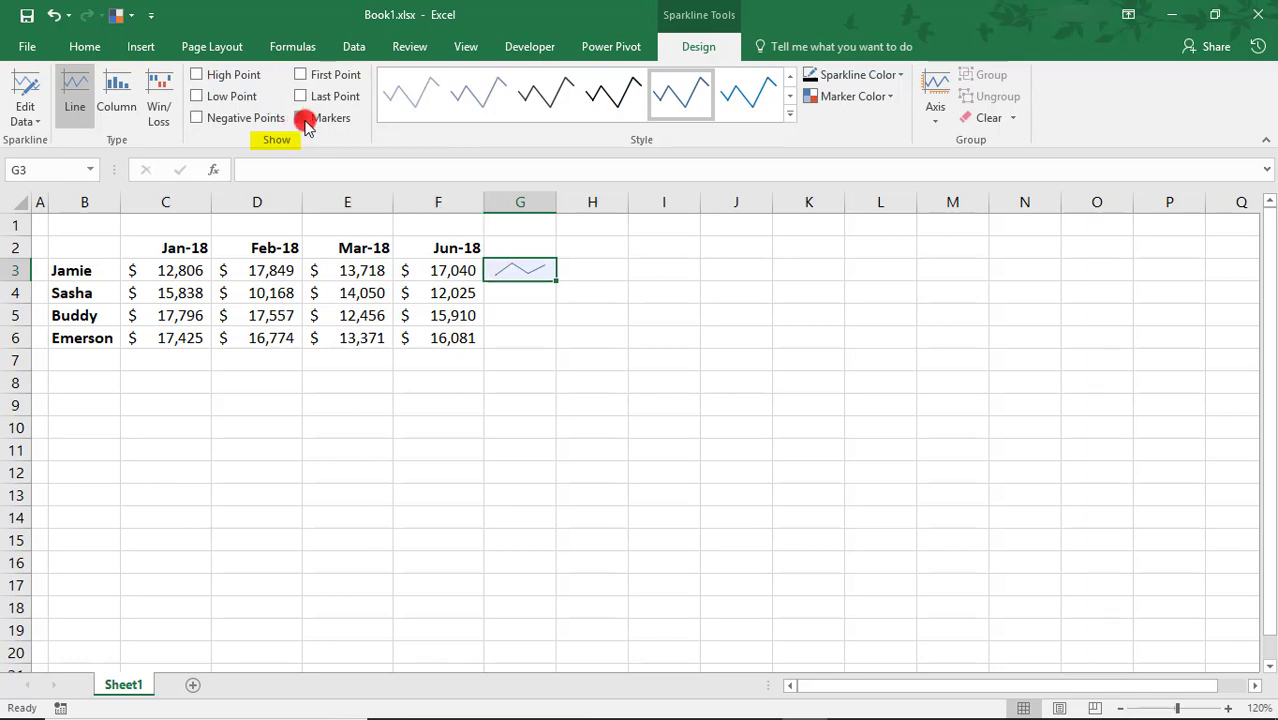
pyautogui.click(305, 120)
pyautogui.click(305, 120)
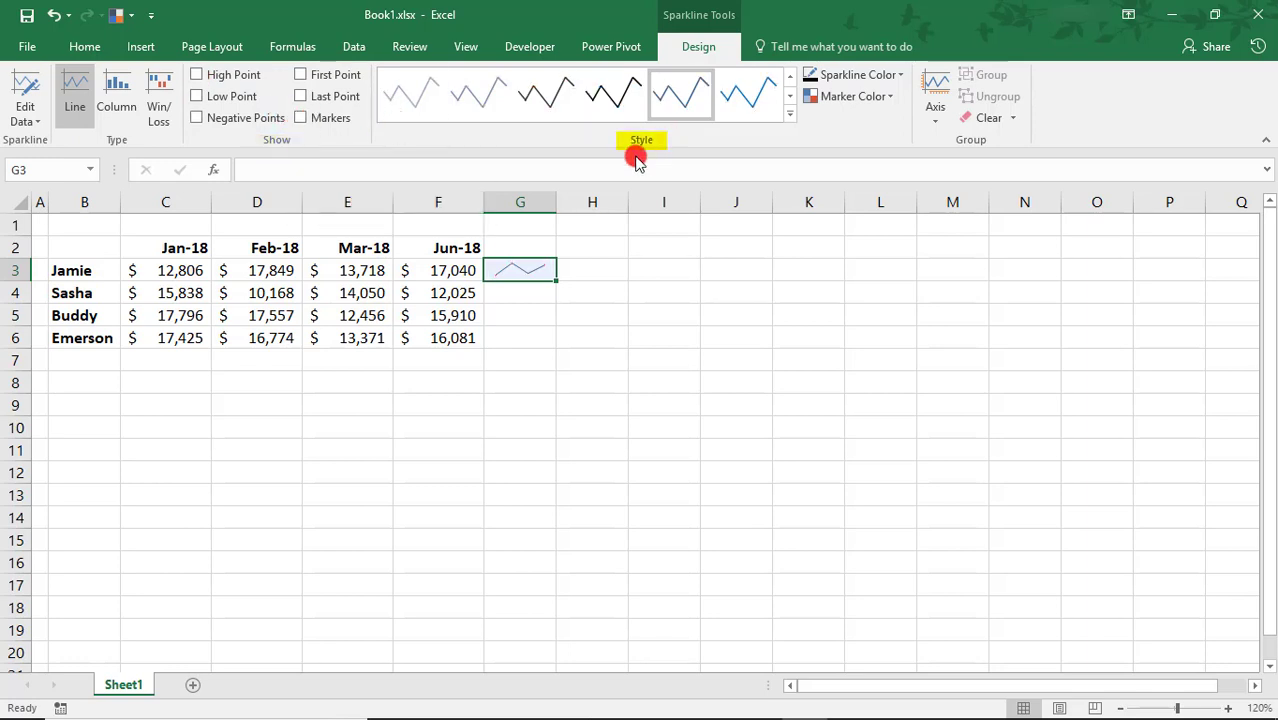
# Examine the sparkline style gallery and the sparkline color choices, including custom colors, without applying any
pyautogui.click(791, 116)
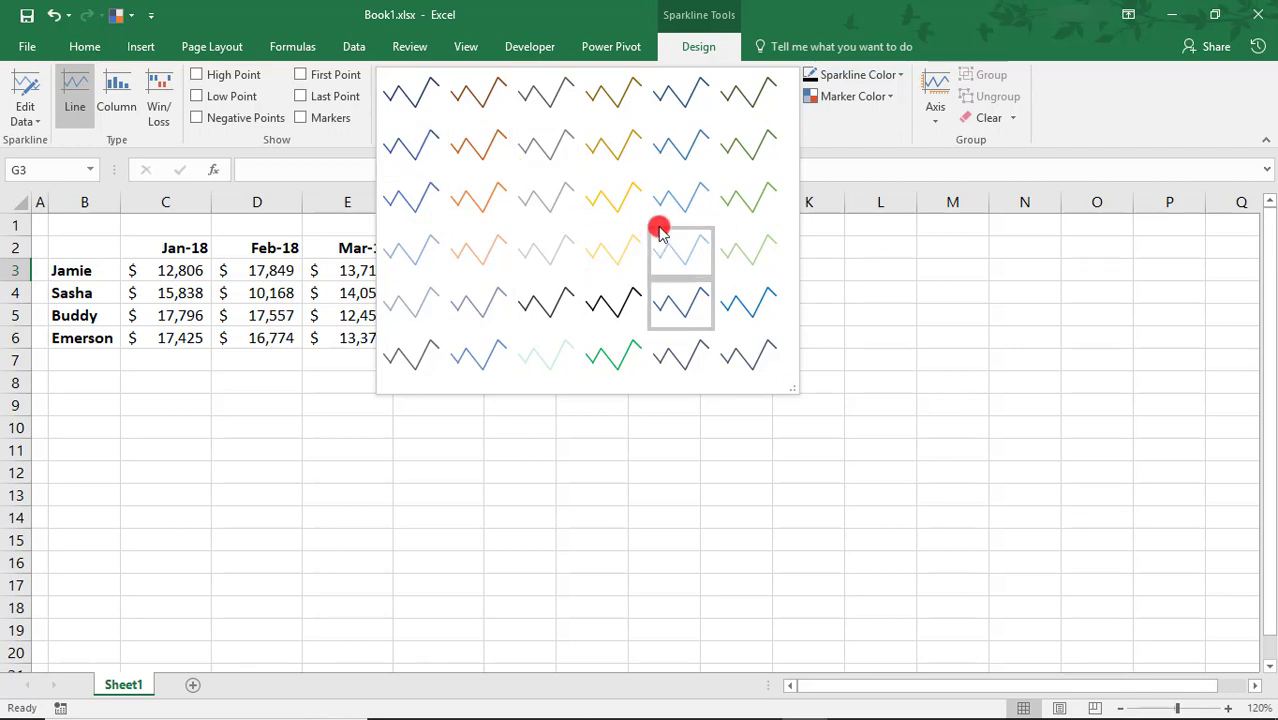
pyautogui.click(852, 137)
pyautogui.click(872, 75)
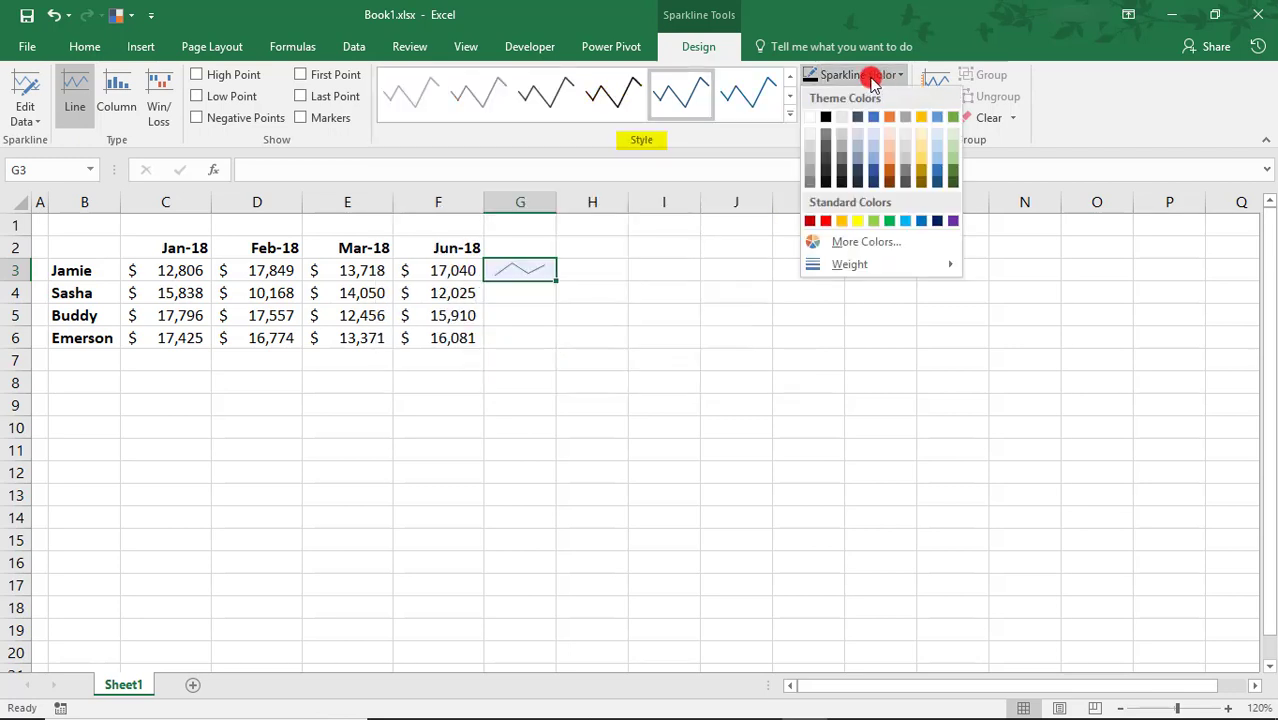
pyautogui.click(860, 241)
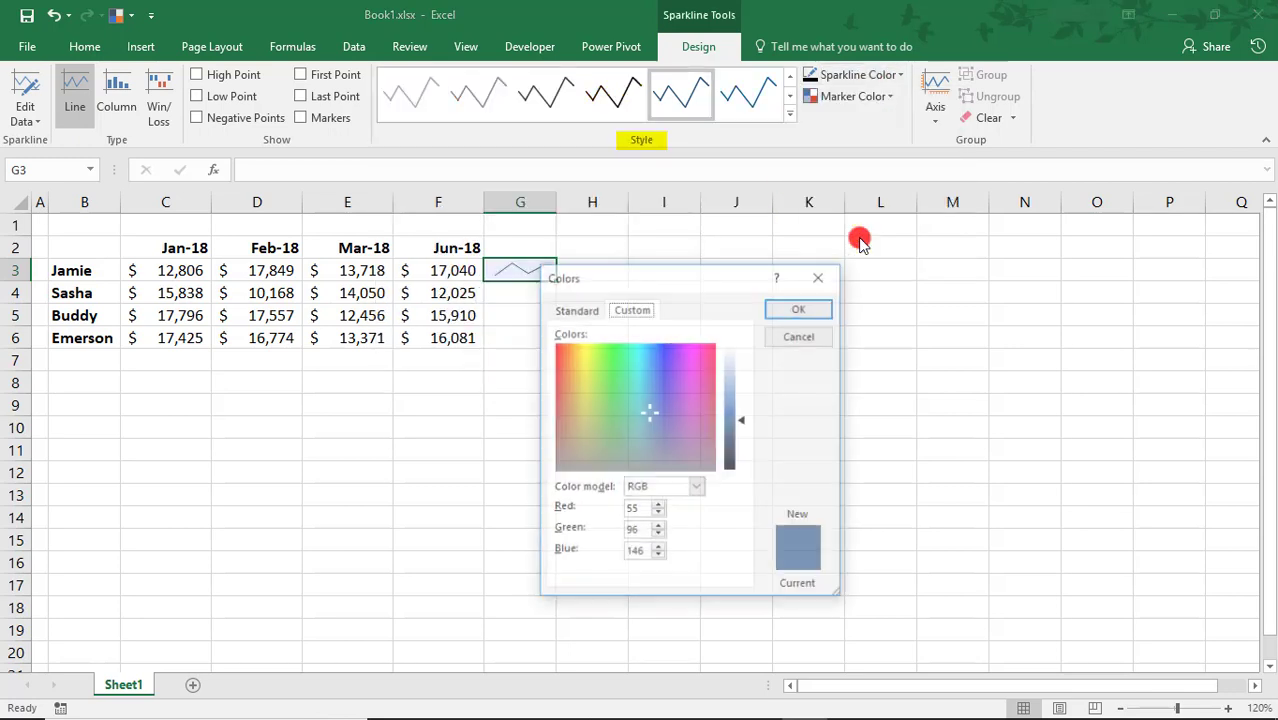
pyautogui.click(790, 336)
# Examine the marker color options for the G3 sparkline, including those for negative points and markers
pyautogui.click(886, 100)
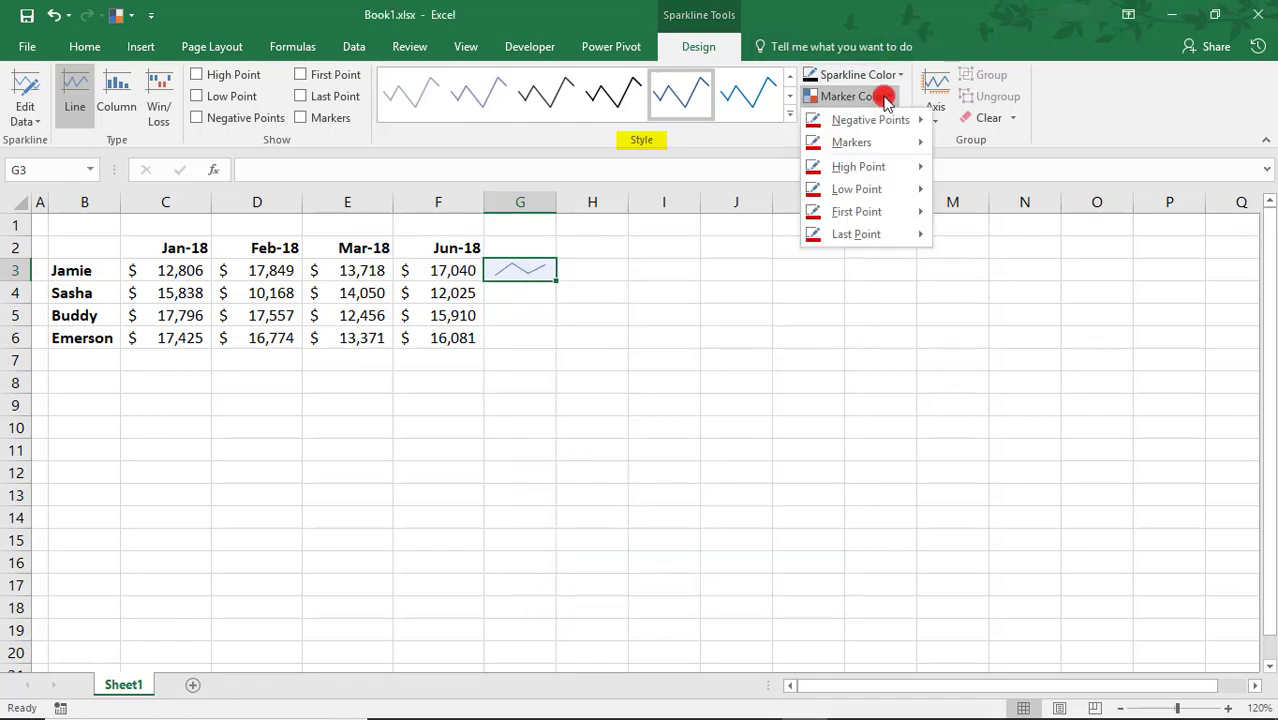
pyautogui.moveTo(868, 118)
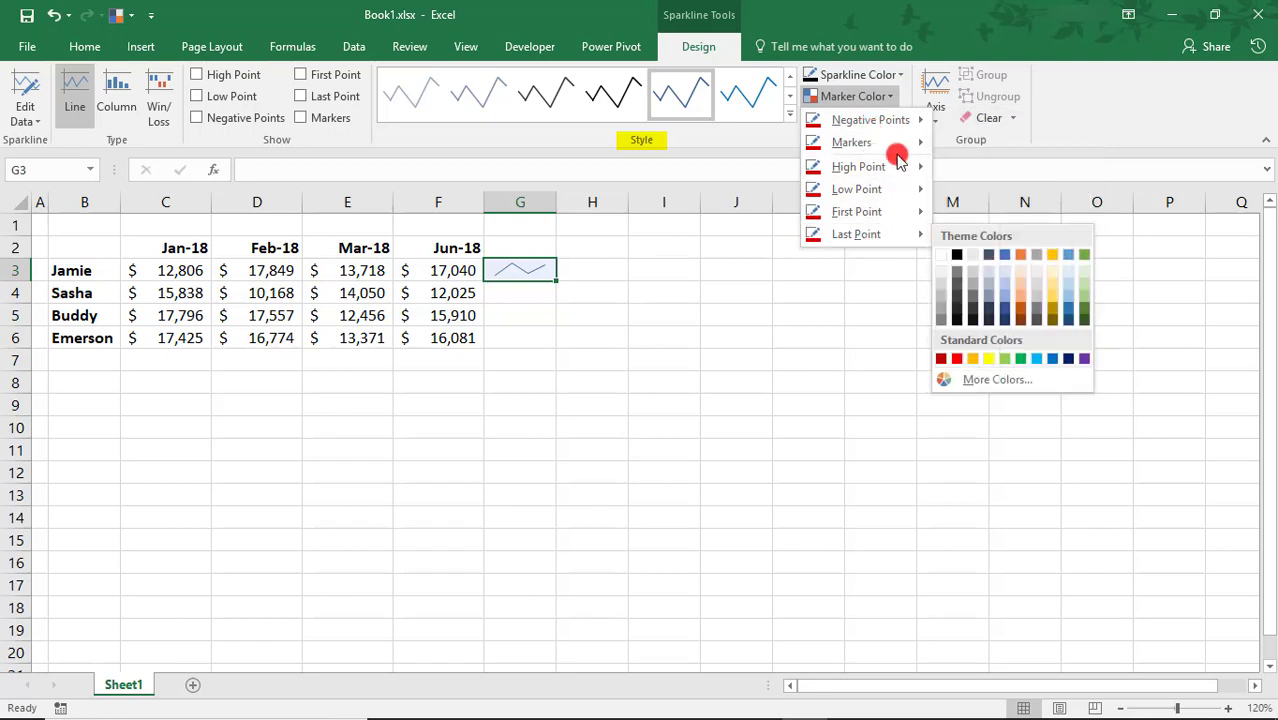
pyautogui.moveTo(898, 148)
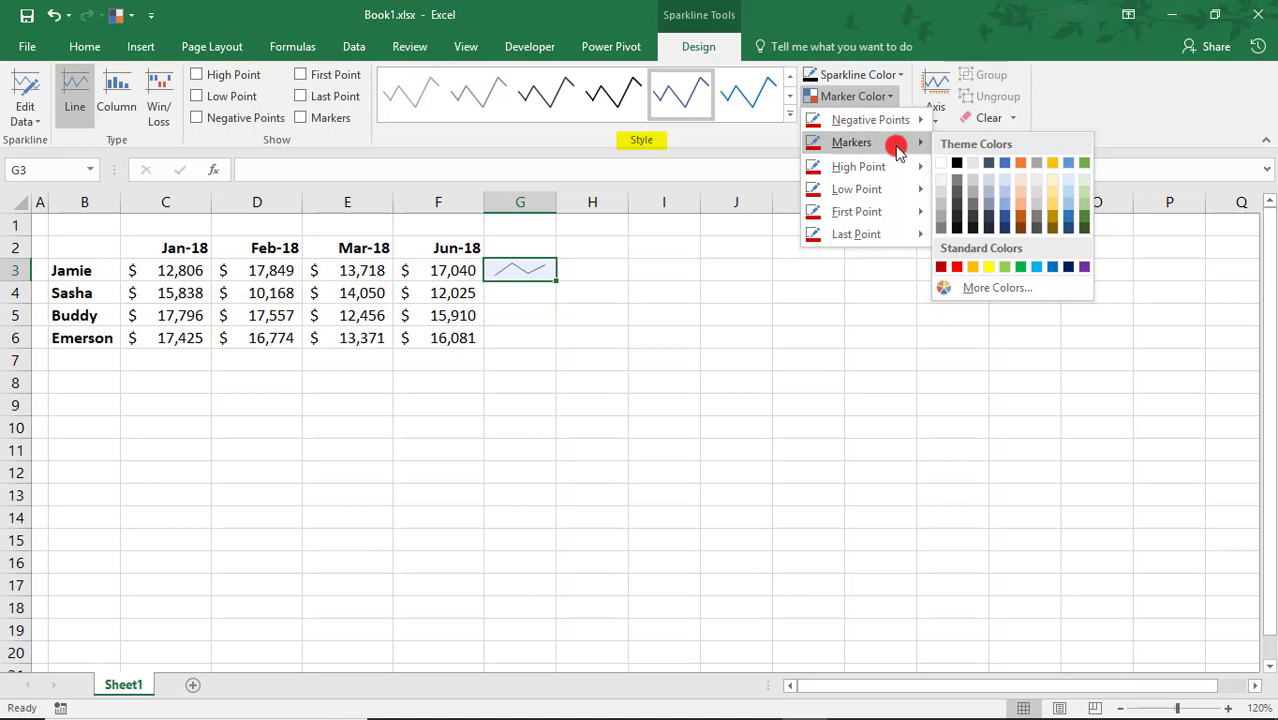
pyautogui.click(636, 389)
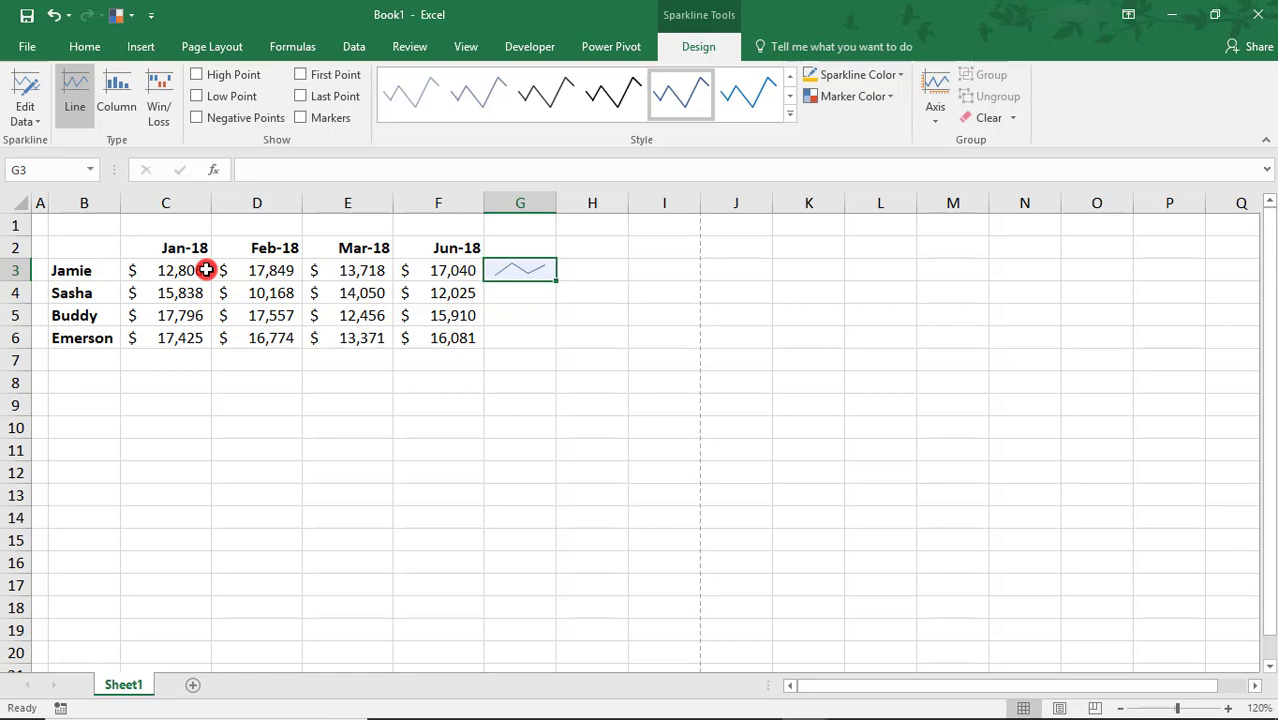
# Copy the line sparkline from G3 into cells G4 and G5
pyautogui.hotkey('ctrl', 'c')
pyautogui.press('Down')
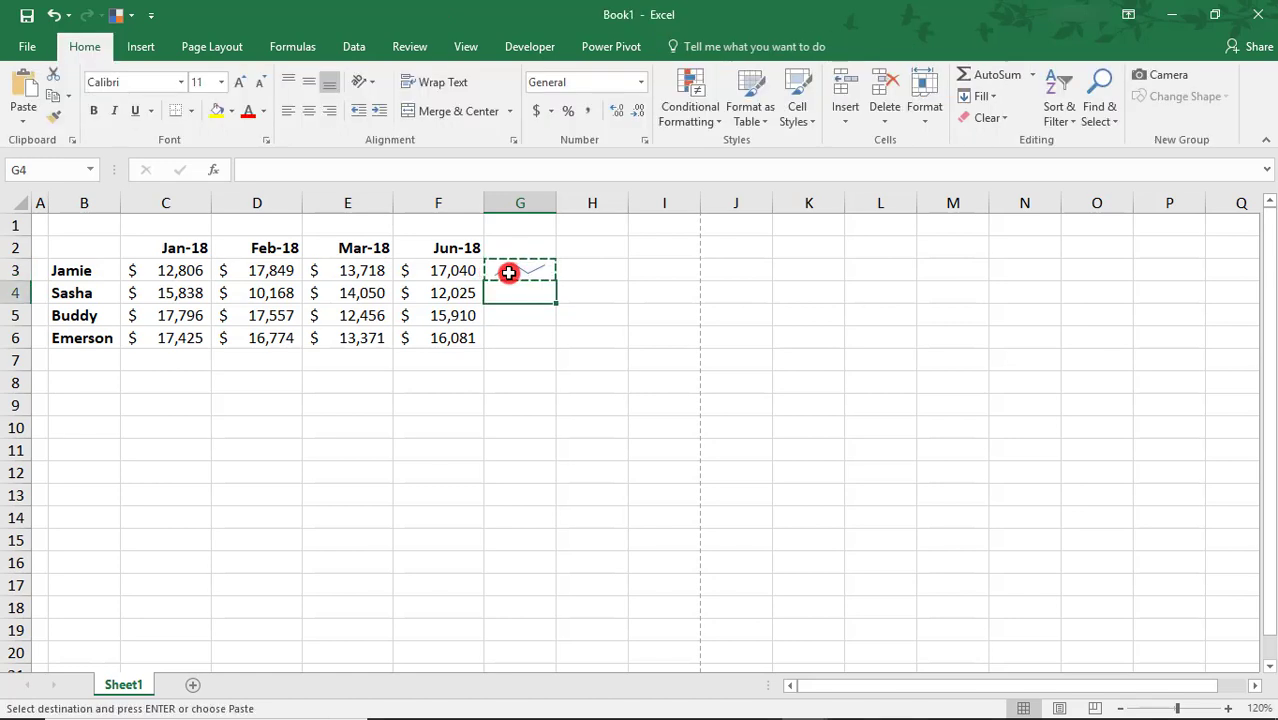
pyautogui.hotkey('ctrl', 'v')
pyautogui.press('Down')
pyautogui.hotkey('ctrl', 'v')
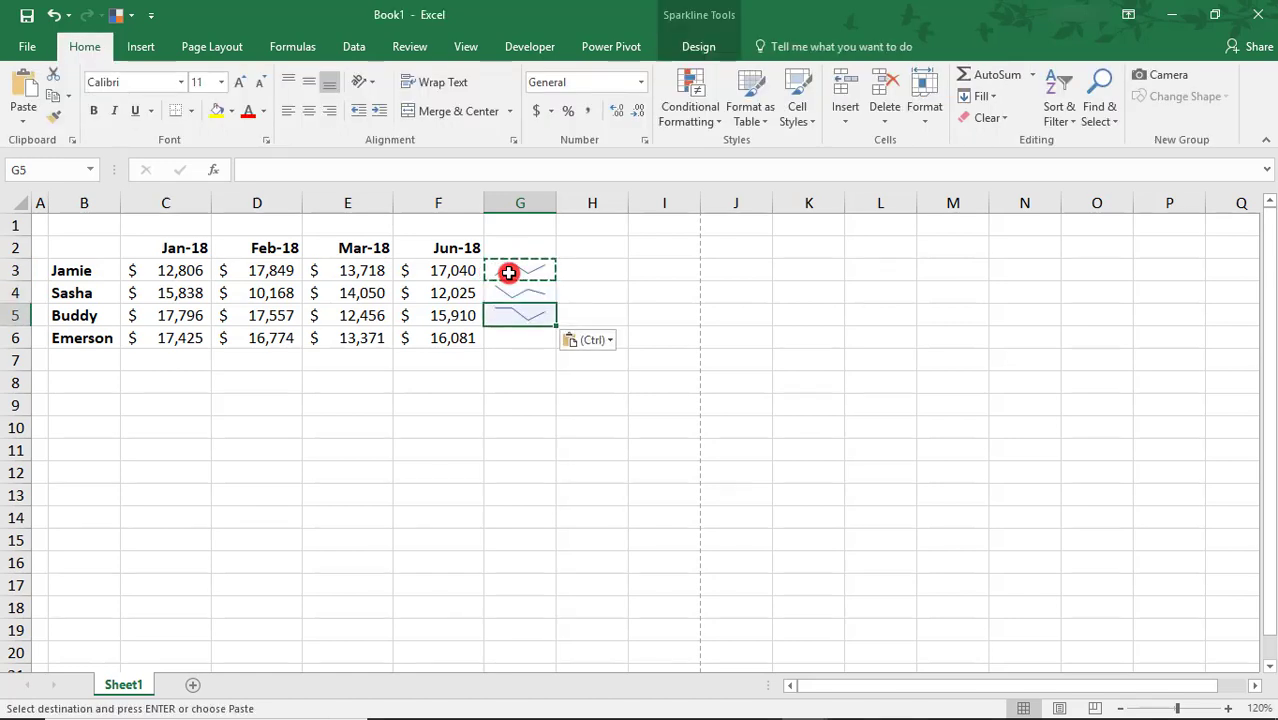
pyautogui.press('Down')
# Try the Column type on the G3 sparkline and undo the change
pyautogui.click(508, 272)
pyautogui.click(714, 45)
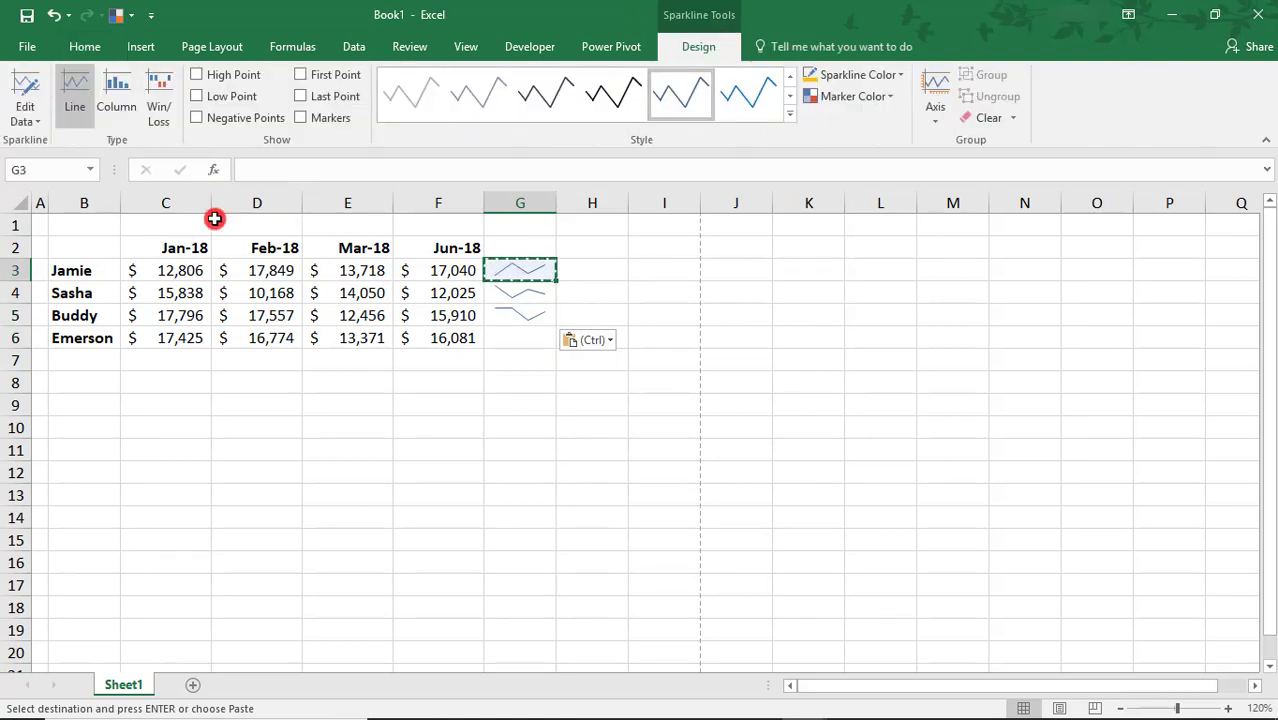
pyautogui.click(120, 100)
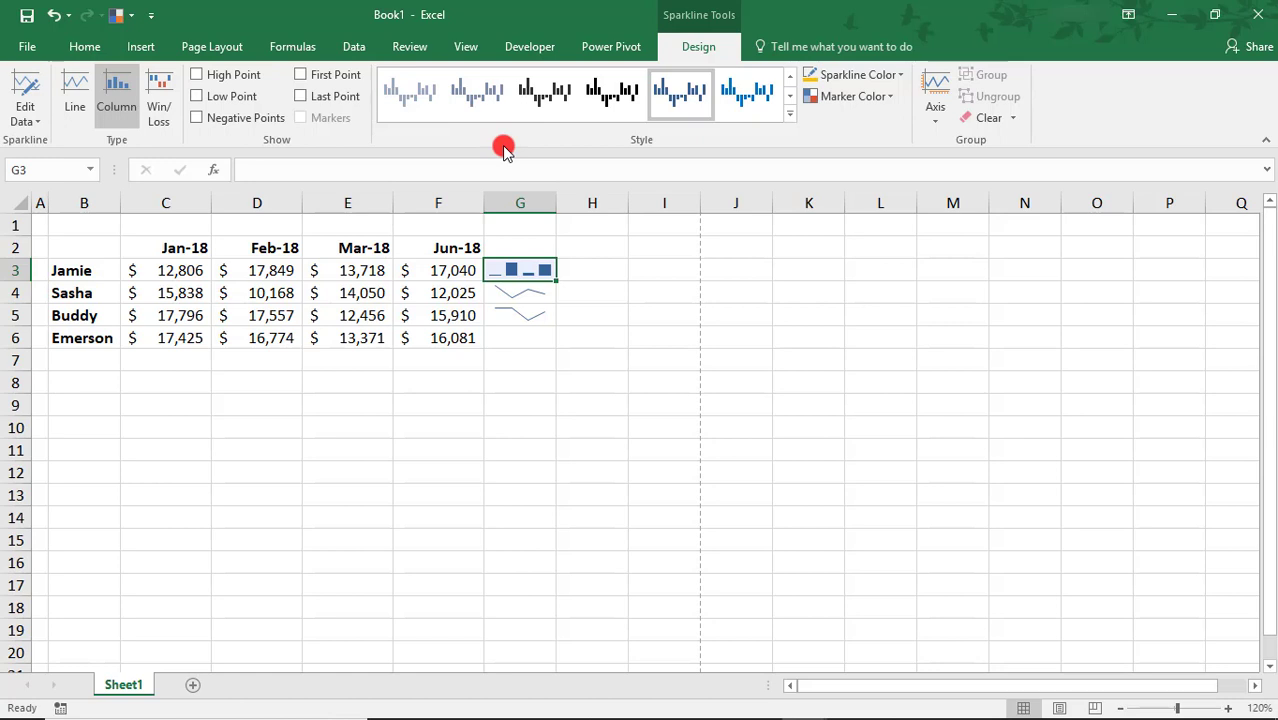
pyautogui.hotkey('ctrl', 'z')
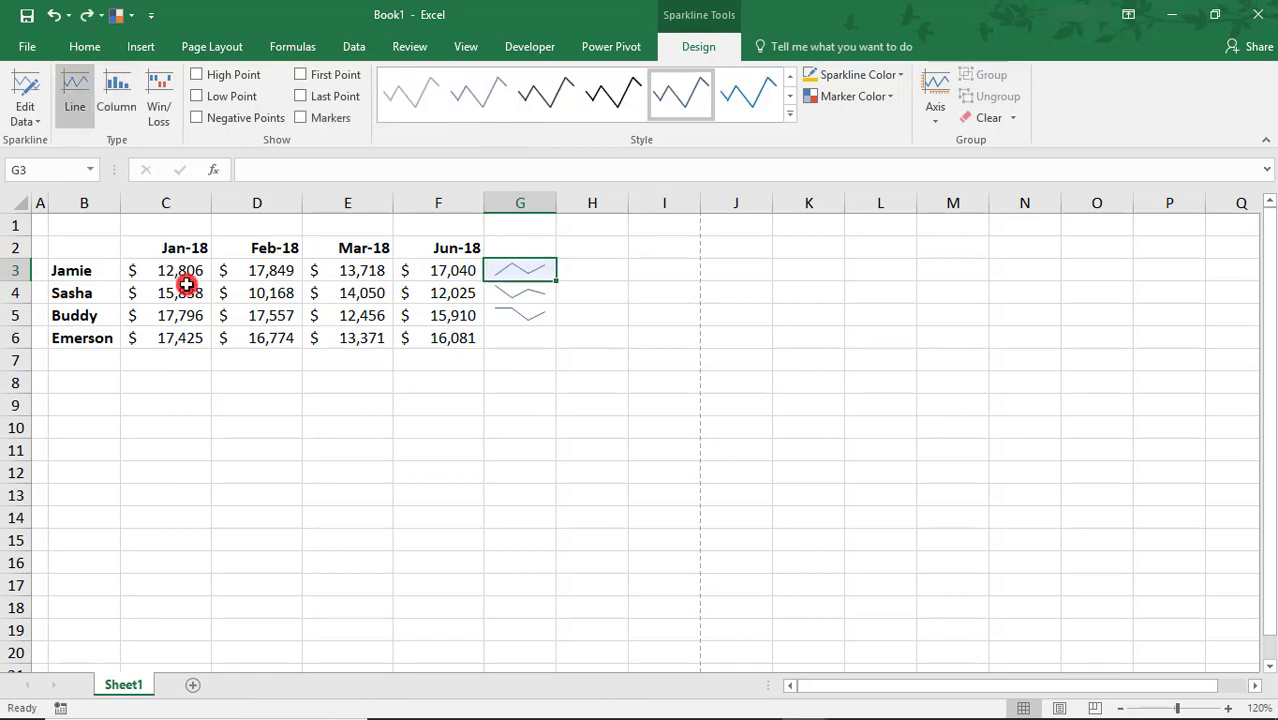
# Fill the G3 sparkline down through G6 and ungroup the G3 sparkline from the resulting group
pyautogui.moveTo(553, 284); pyautogui.dragTo(548, 344)
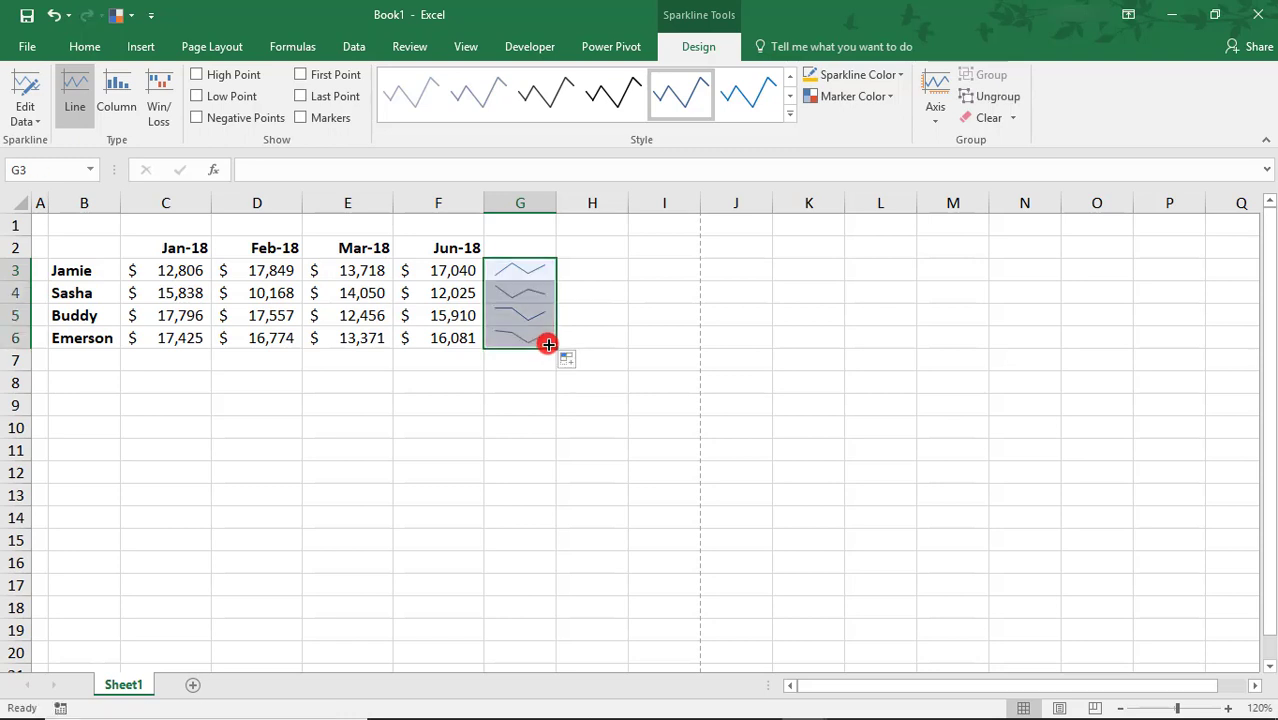
pyautogui.click(509, 283)
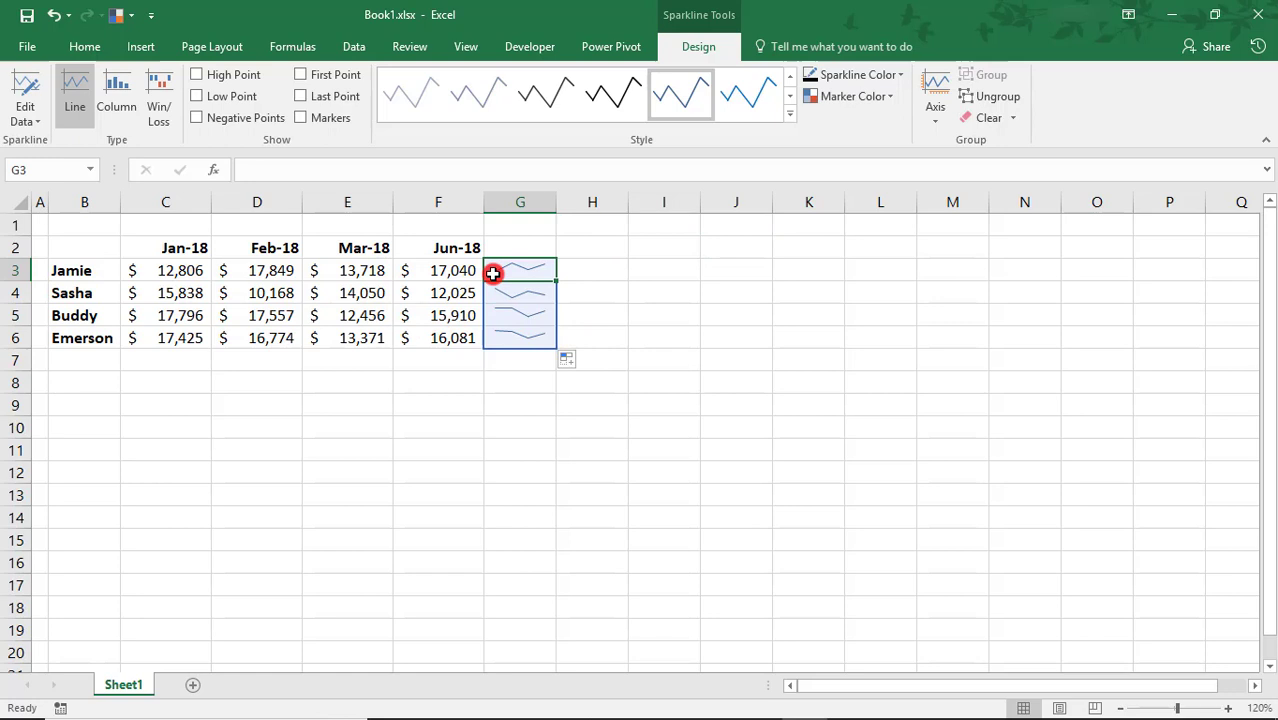
pyautogui.click(1001, 97)
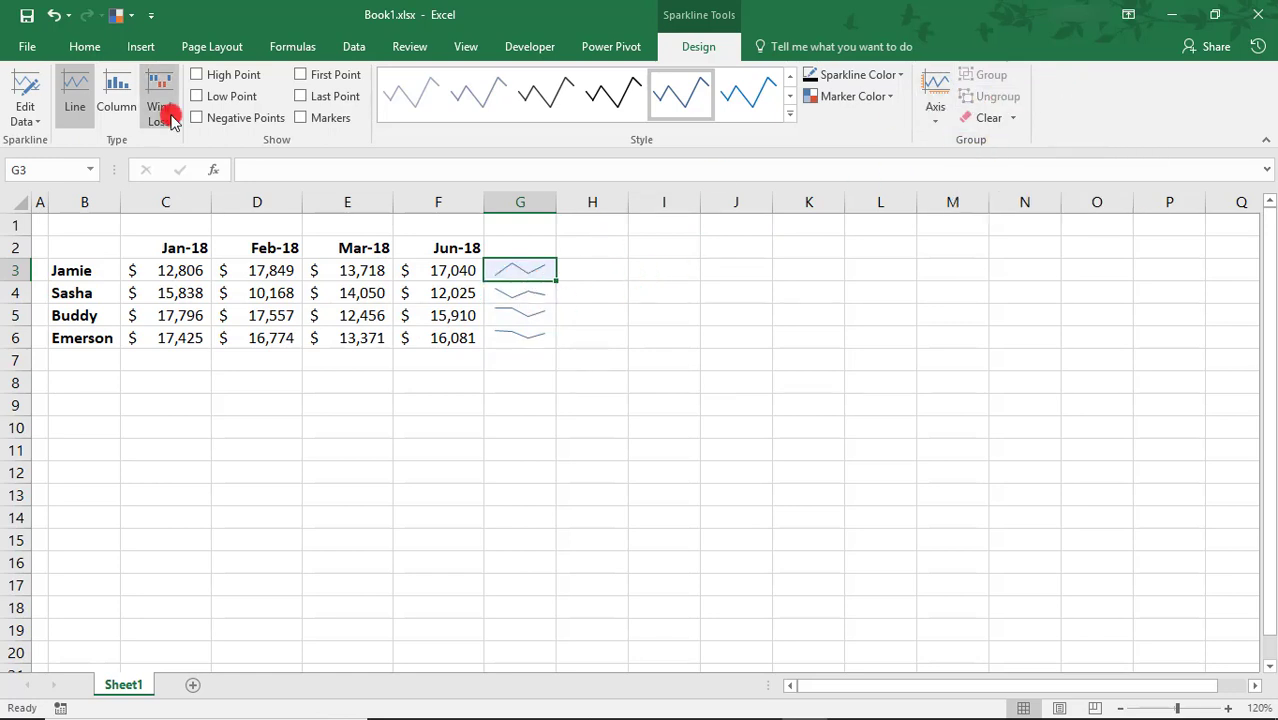
# Change the G3 sparkline to the Column type and group the sparklines in G3:G6
pyautogui.click(128, 106)
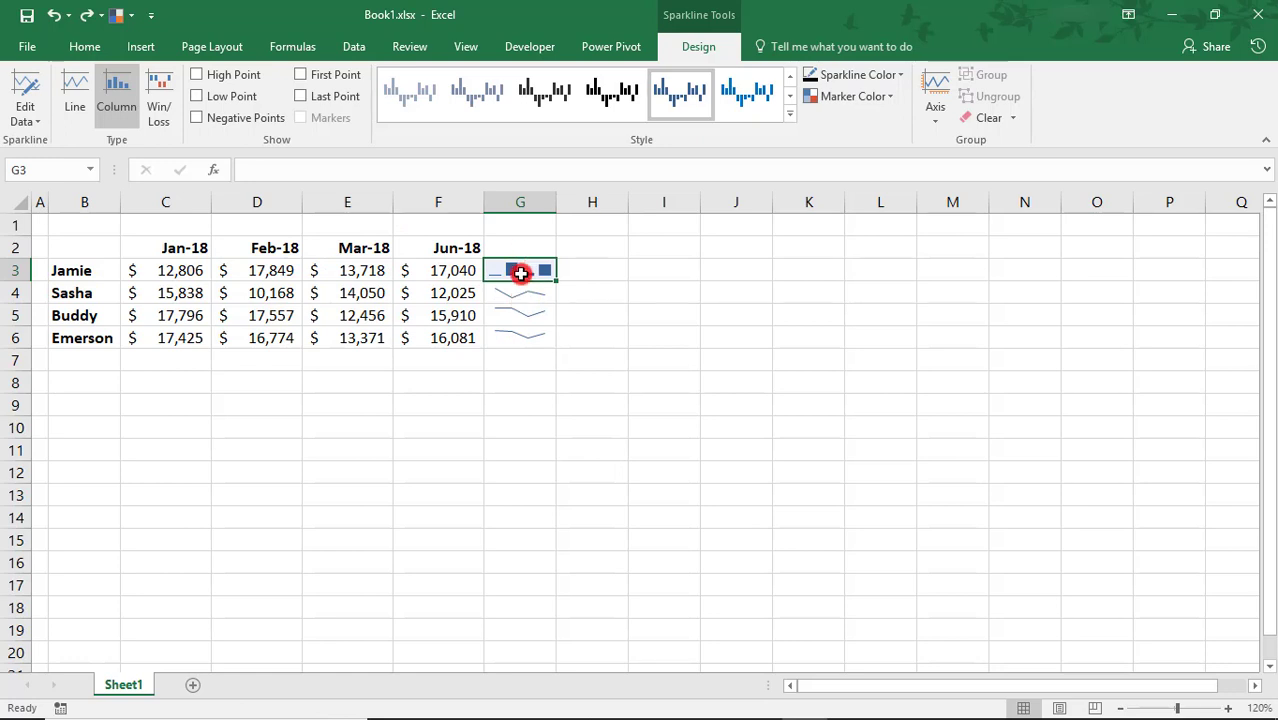
pyautogui.moveTo(520, 273); pyautogui.dragTo(522, 324)
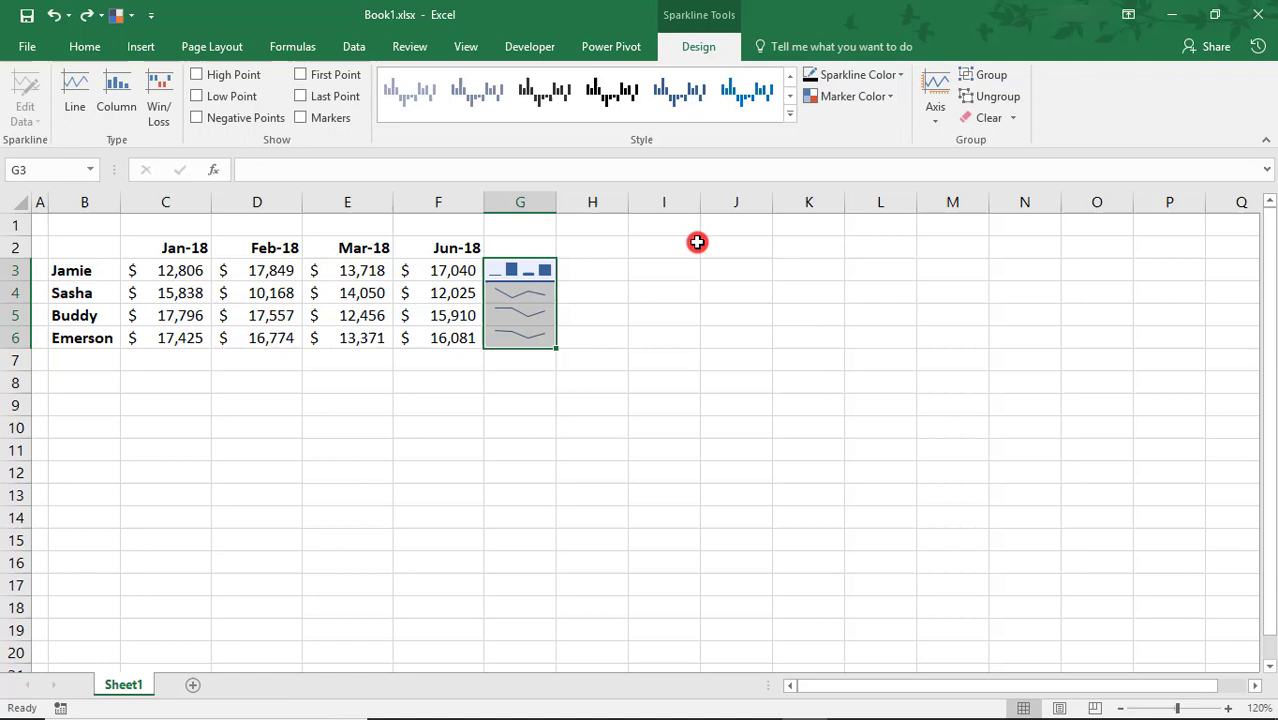
pyautogui.click(1000, 75)
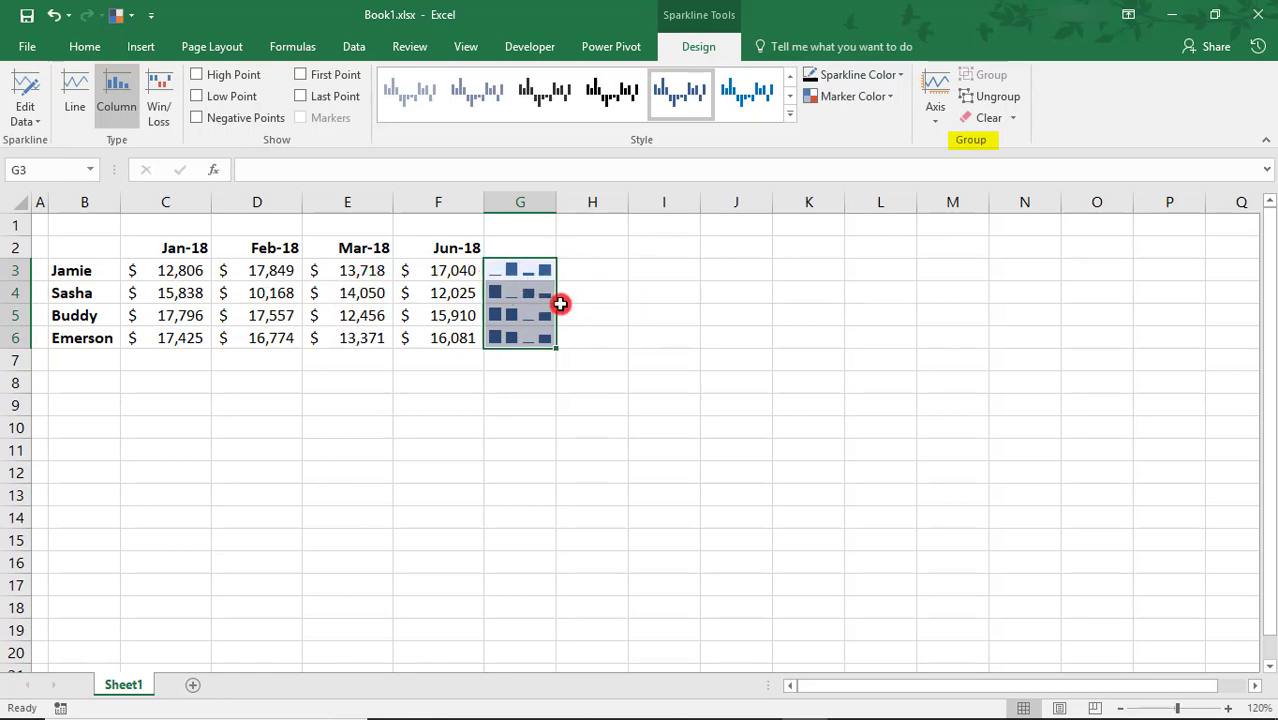
# Set the horizontal axis of the G3:G6 sparklines to Date Axis Type, using the dates in C2:F2
pyautogui.click(937, 114)
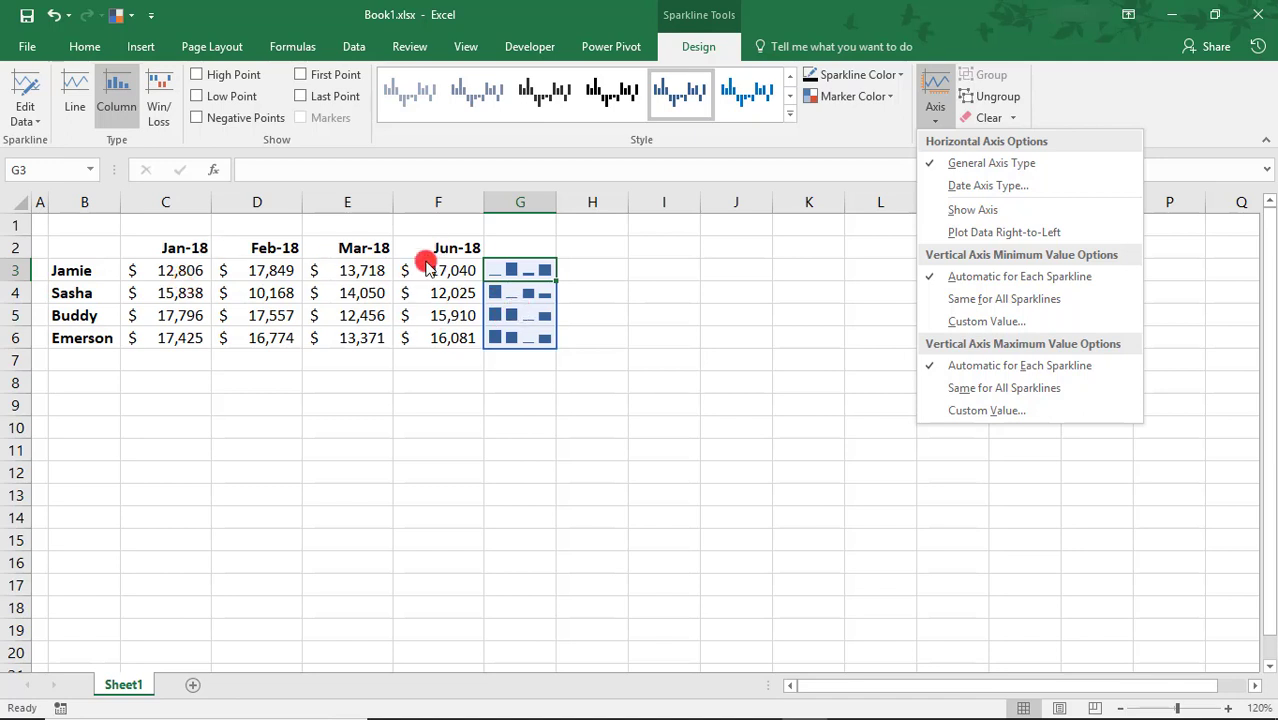
pyautogui.click(1035, 188)
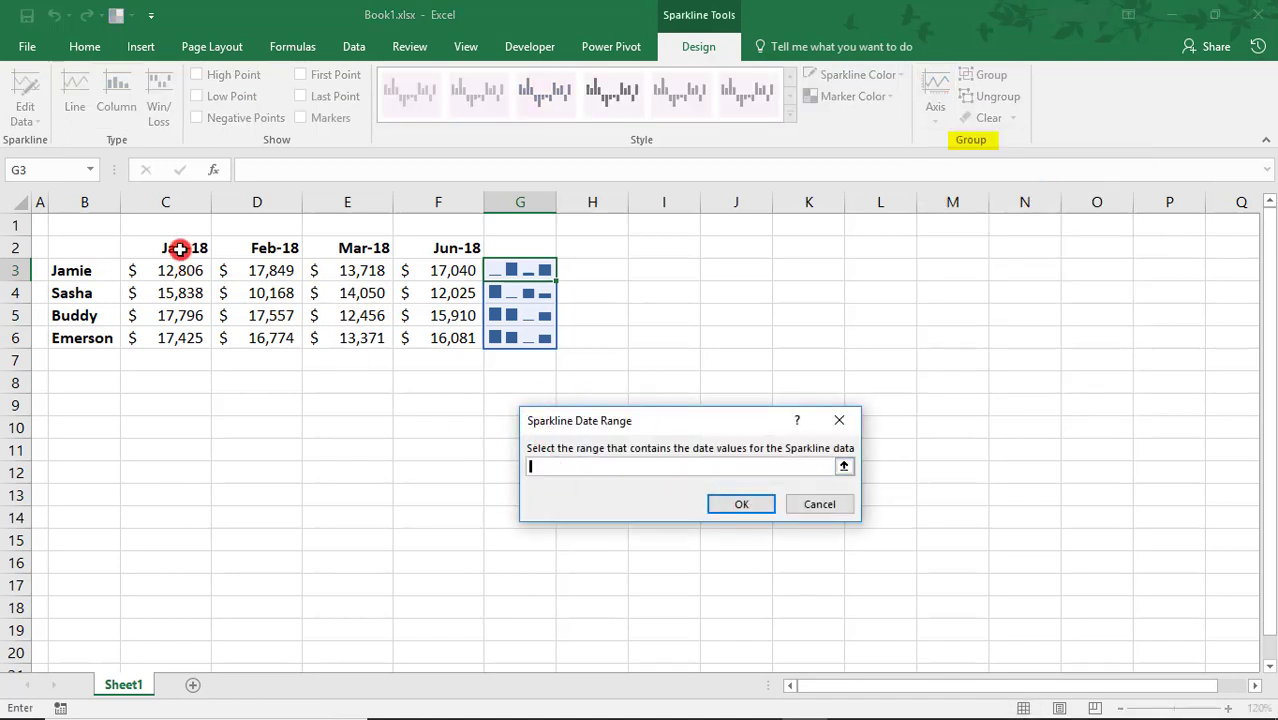
pyautogui.moveTo(179, 249); pyautogui.dragTo(445, 251)
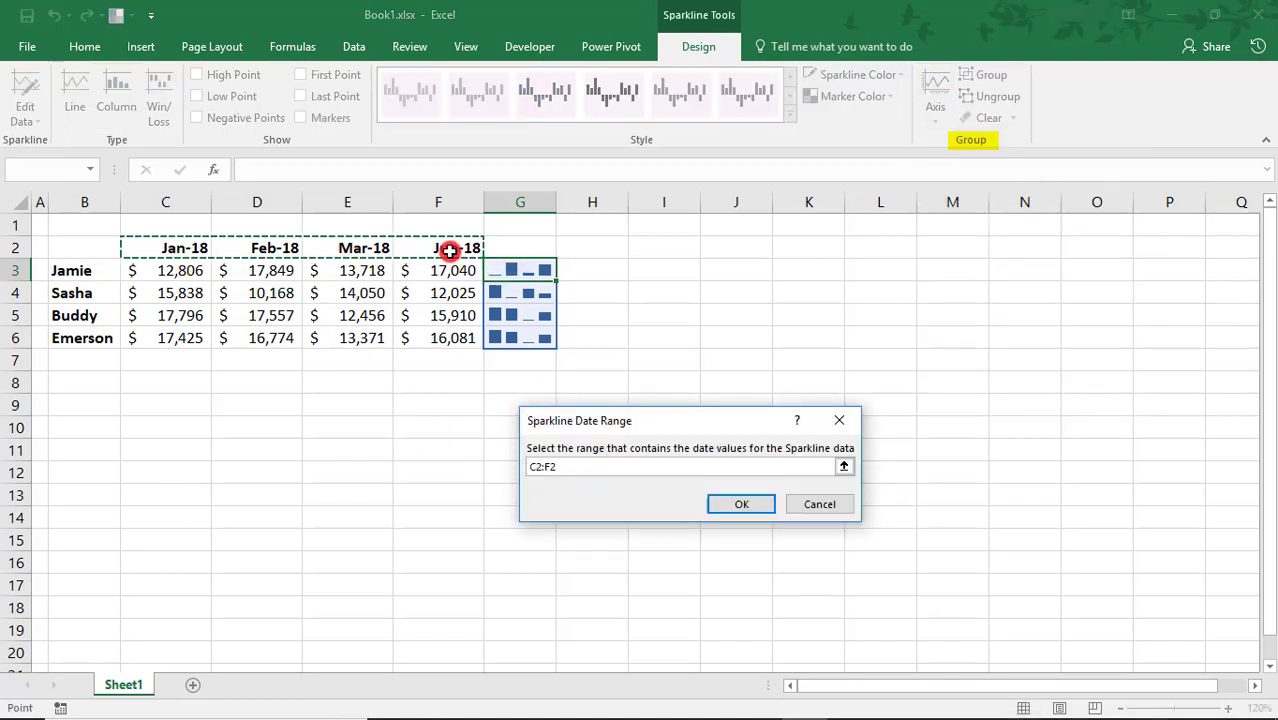
pyautogui.click(716, 497)
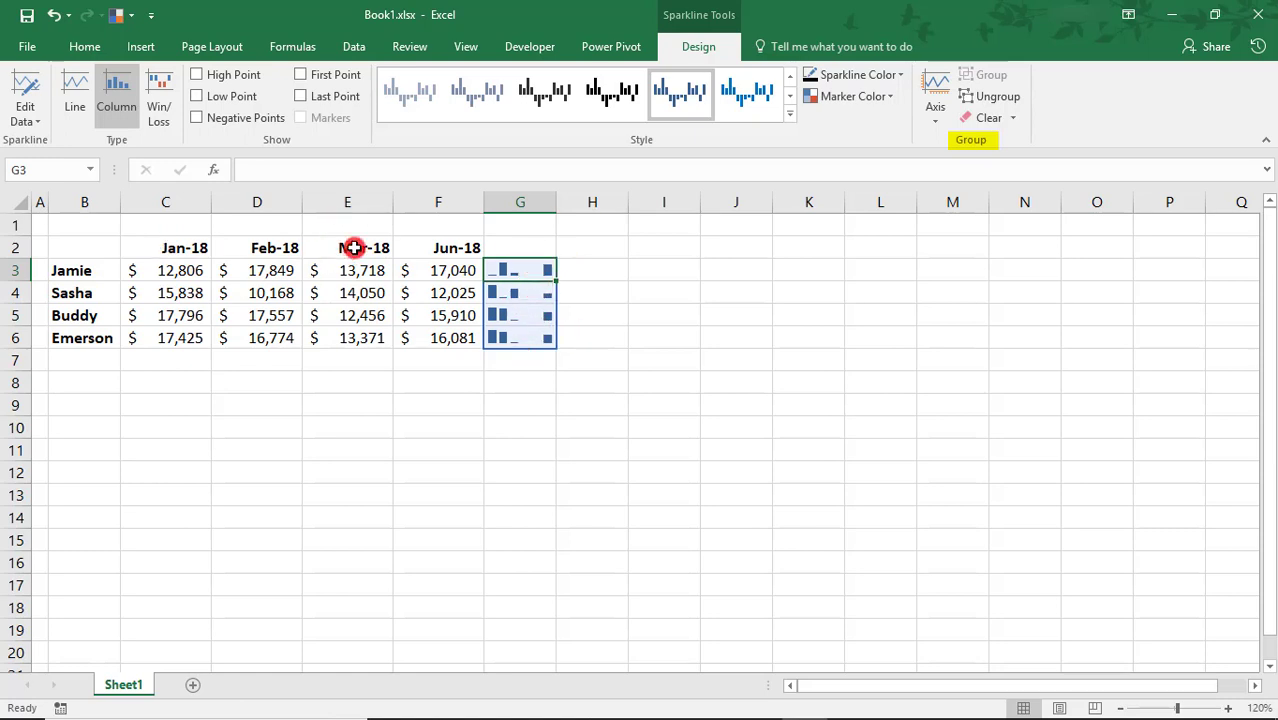
pyautogui.moveTo(354, 248); pyautogui.dragTo(419, 246)
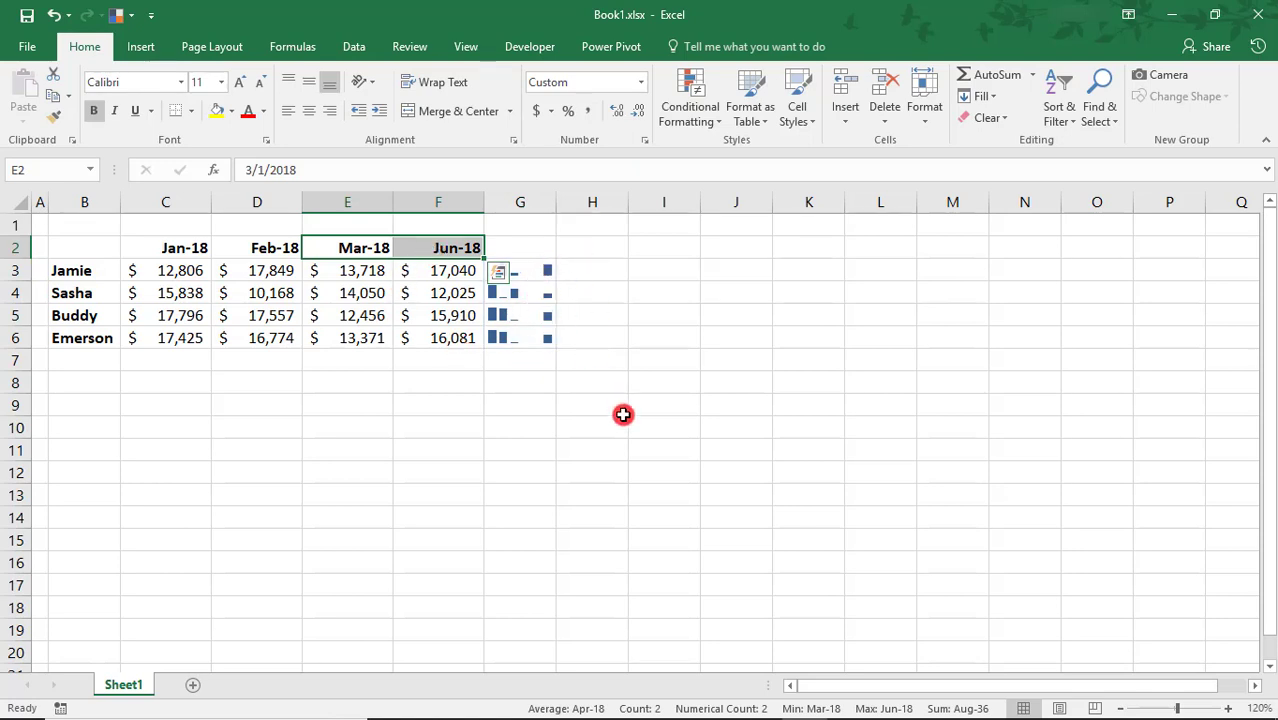
# Examine the vertical axis options and compare the sales figures in C3:F6 with the sparklines in G3:G6
pyautogui.click(520, 270)
pyautogui.click(935, 110)
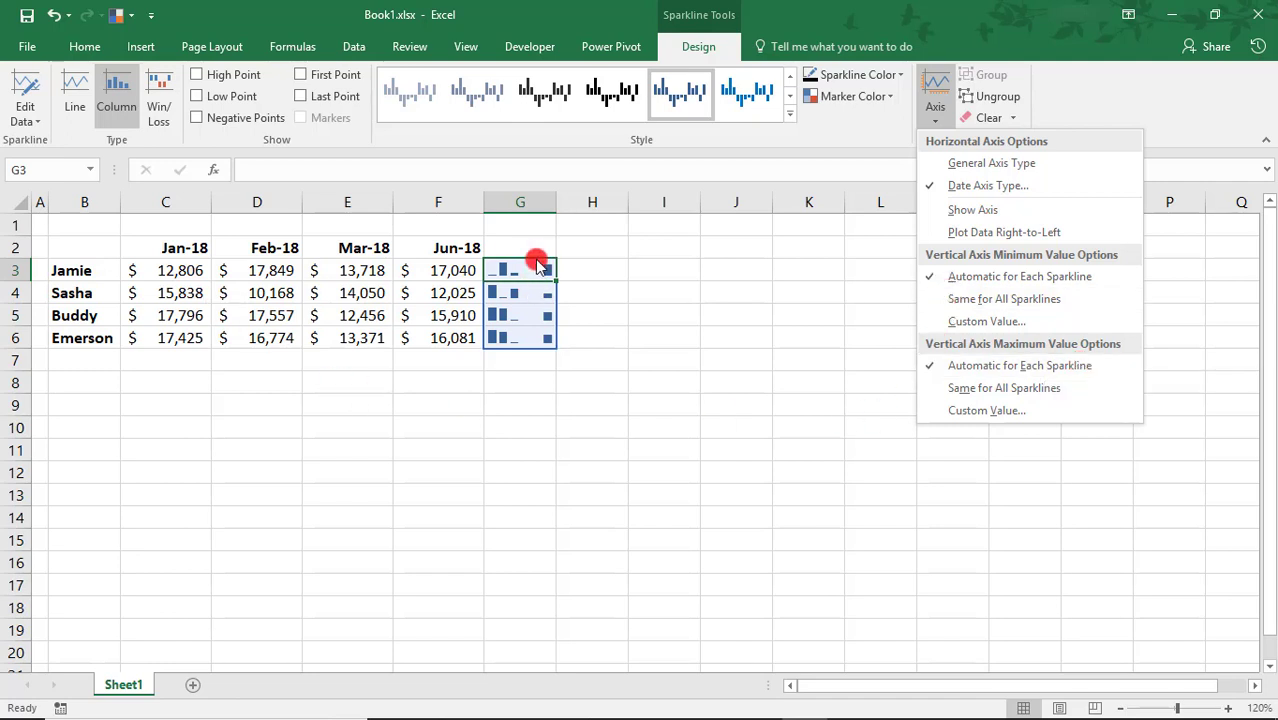
pyautogui.click(218, 276)
pyautogui.moveTo(196, 270); pyautogui.dragTo(443, 262)
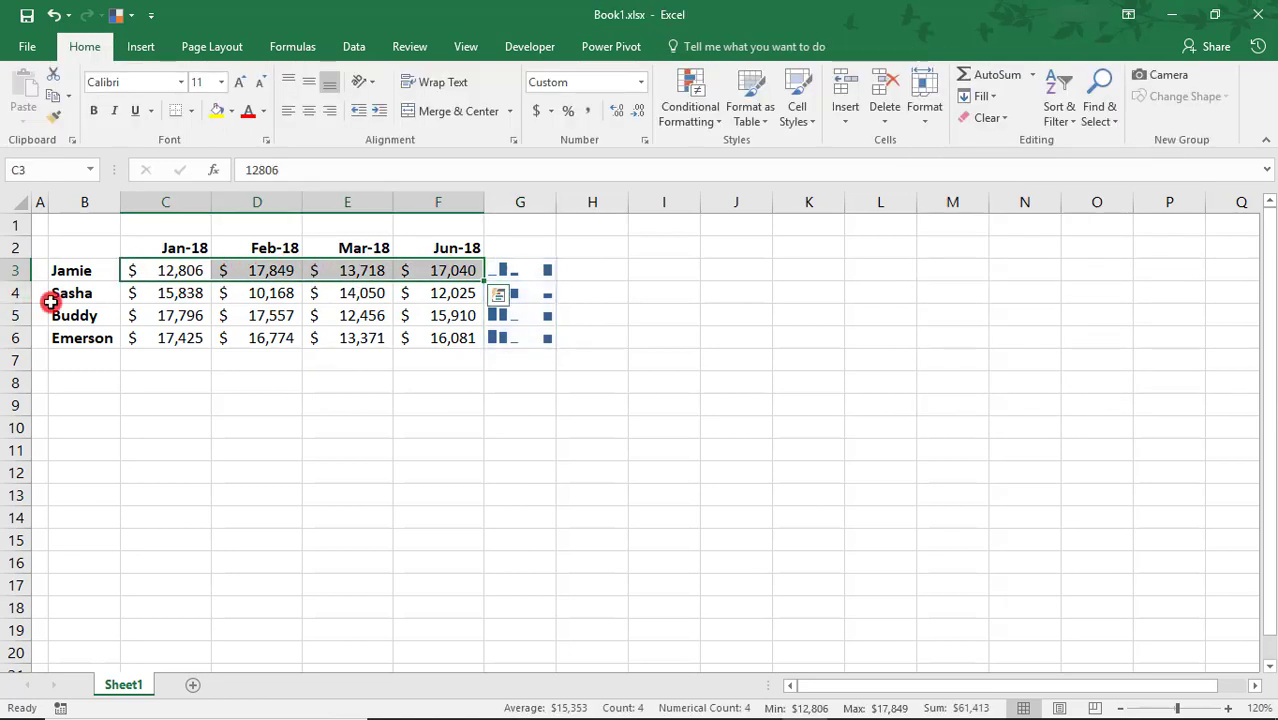
pyautogui.moveTo(174, 300); pyautogui.dragTo(440, 293)
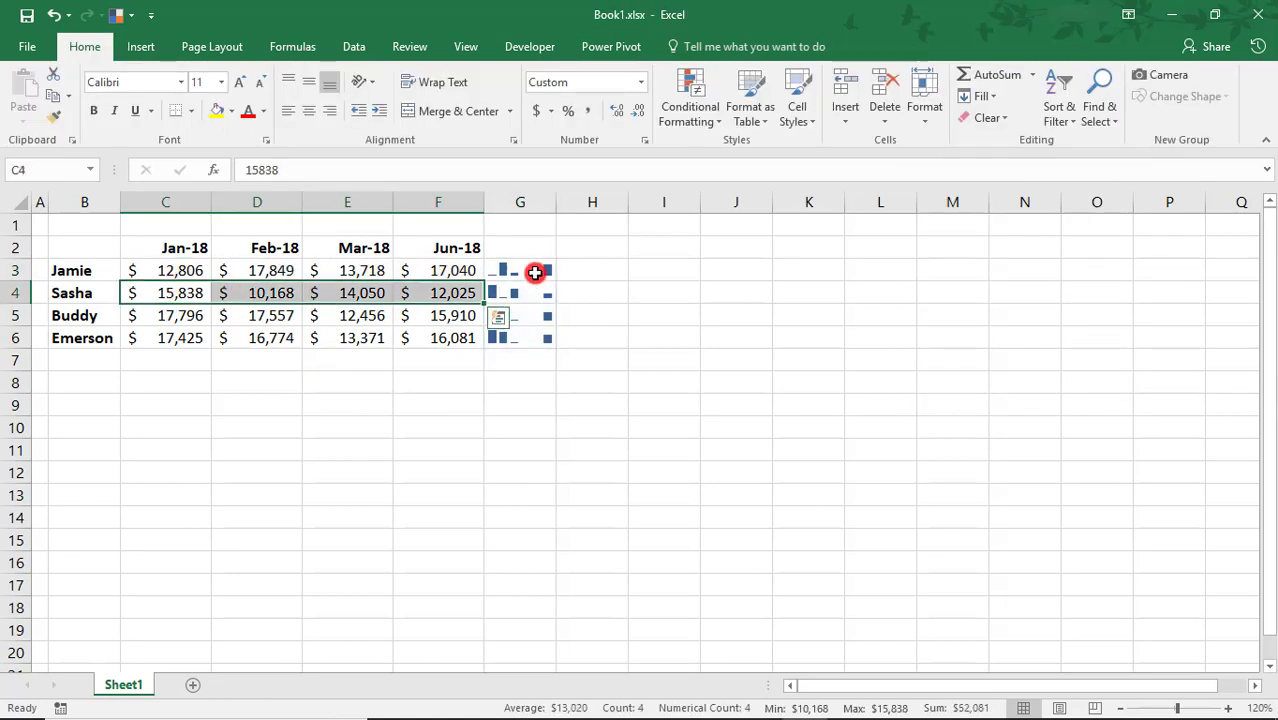
pyautogui.click(177, 275)
pyautogui.moveTo(325, 284); pyautogui.dragTo(402, 338)
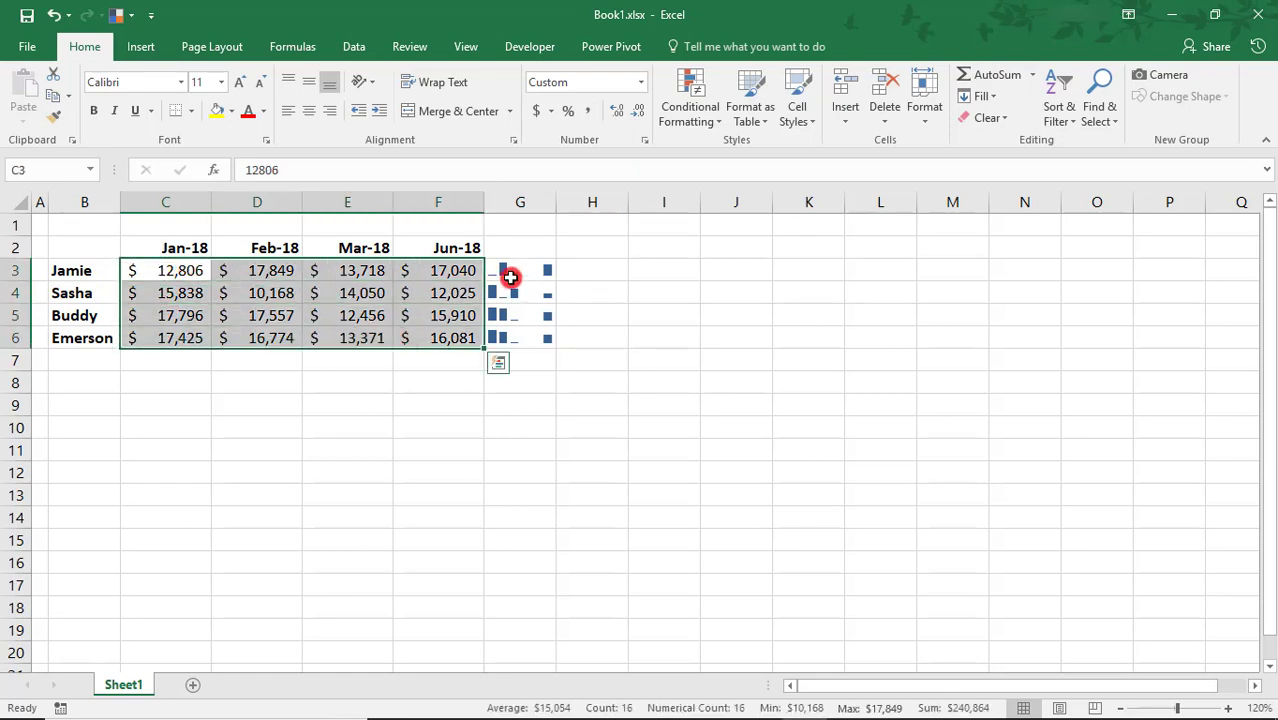
pyautogui.click(513, 270)
pyautogui.click(698, 46)
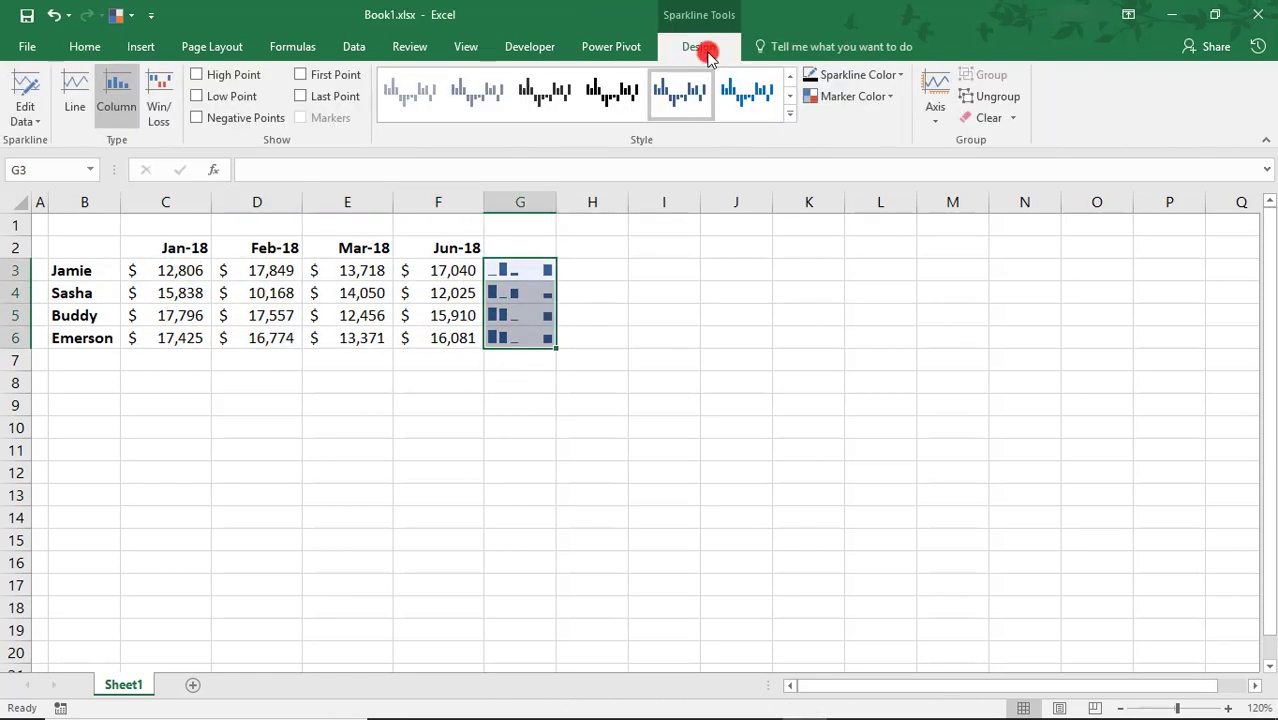
# Increase the height of rows 3 to 6 equally to enlarge the sparklines
pyautogui.click(10, 270)
pyautogui.click(39, 270)
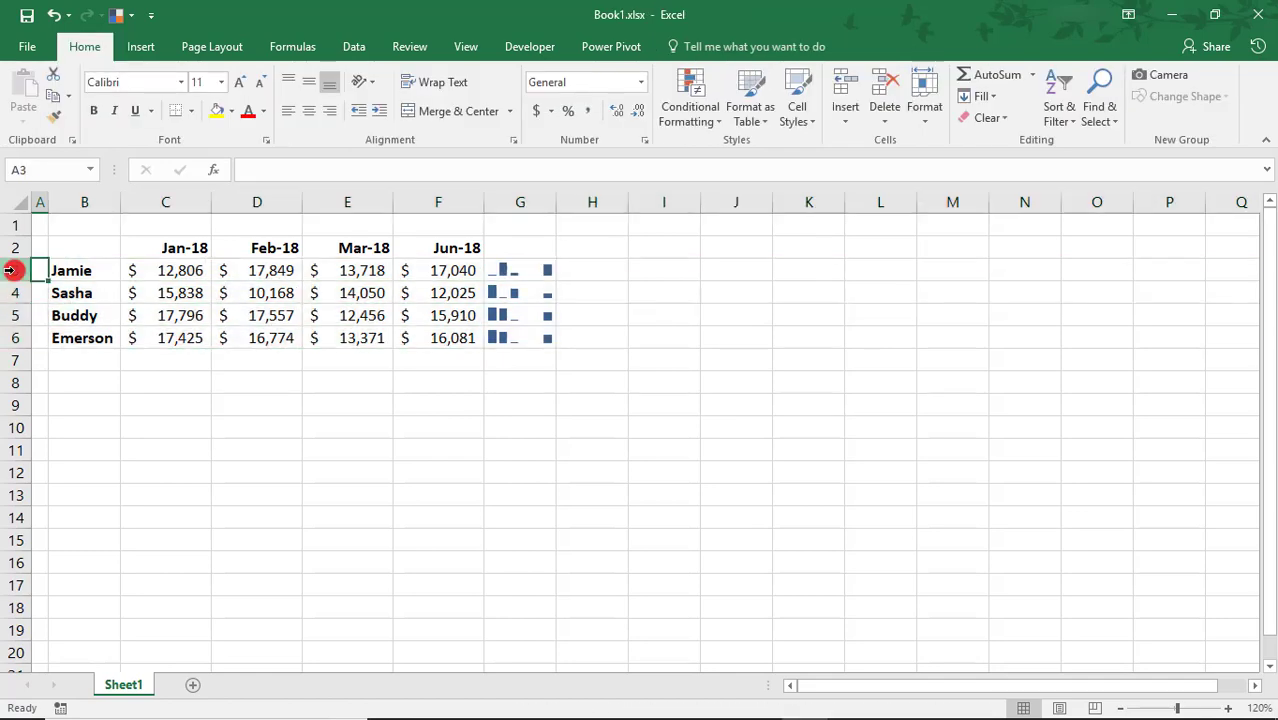
pyautogui.moveTo(10, 270); pyautogui.dragTo(16, 381)
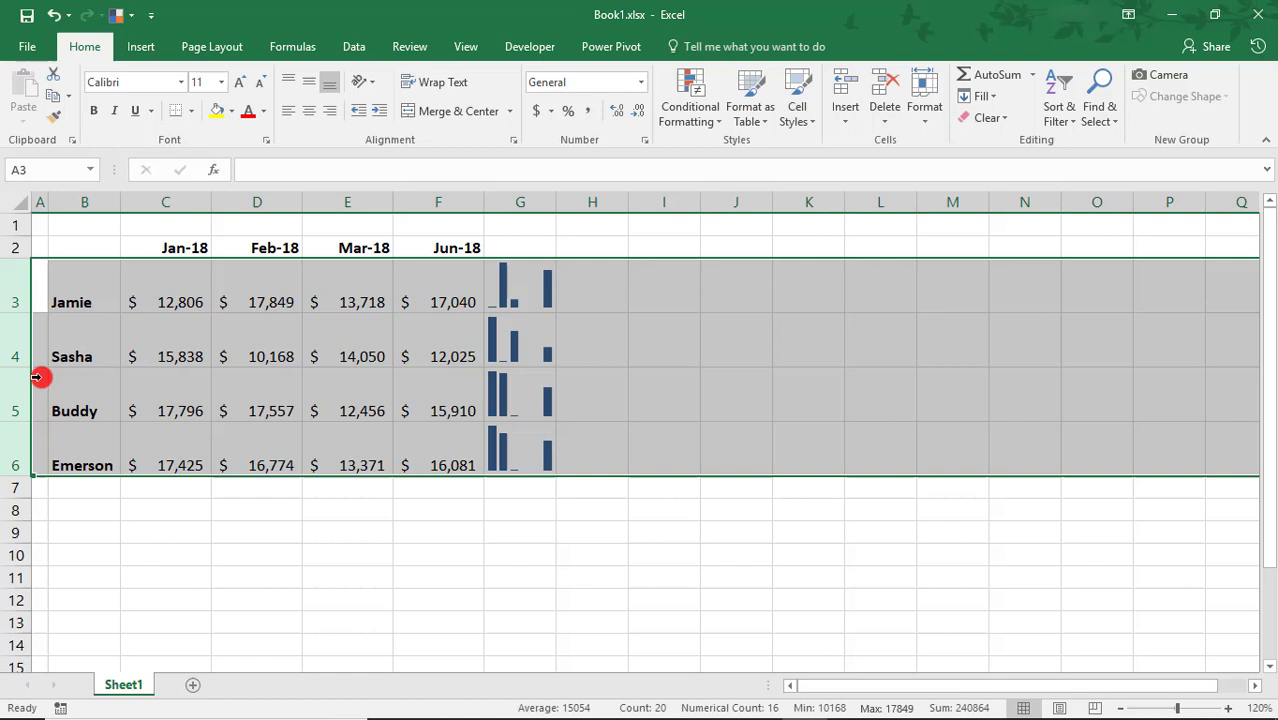
# Set both the vertical axis minimum and maximum of the G3:G6 sparklines to Same for All Sparklines
pyautogui.click(533, 286)
pyautogui.click(716, 50)
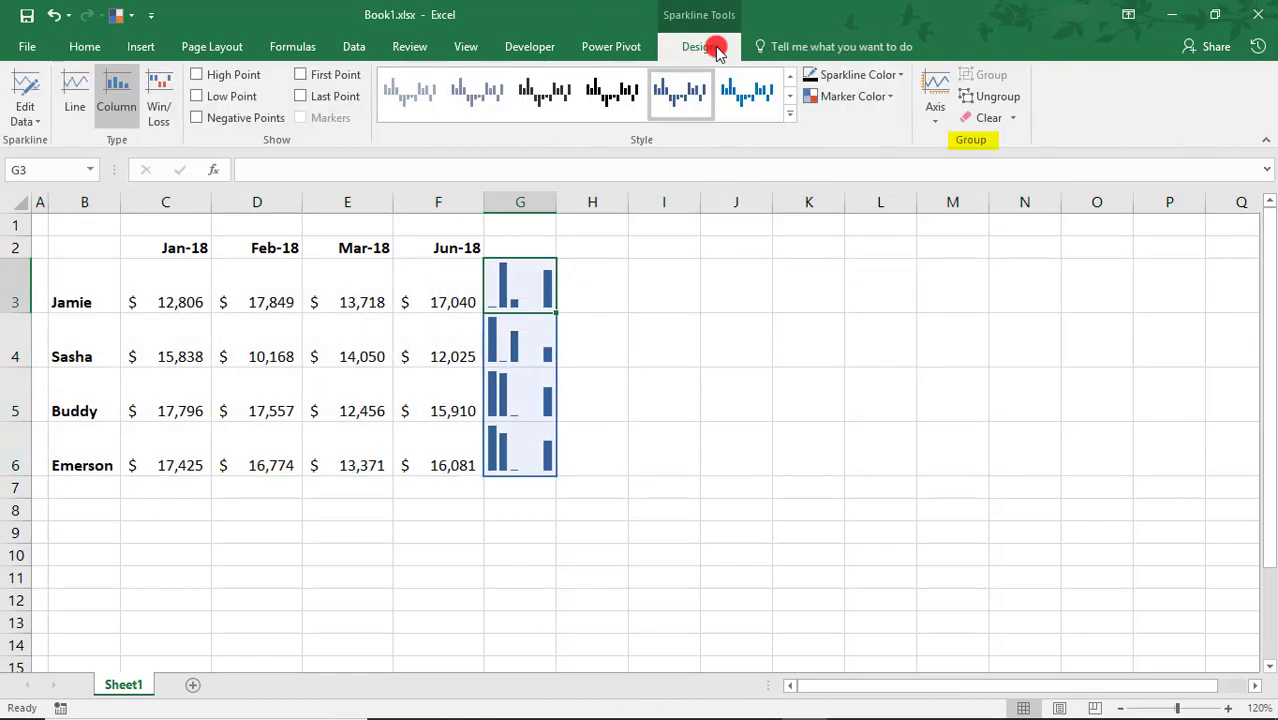
pyautogui.click(933, 104)
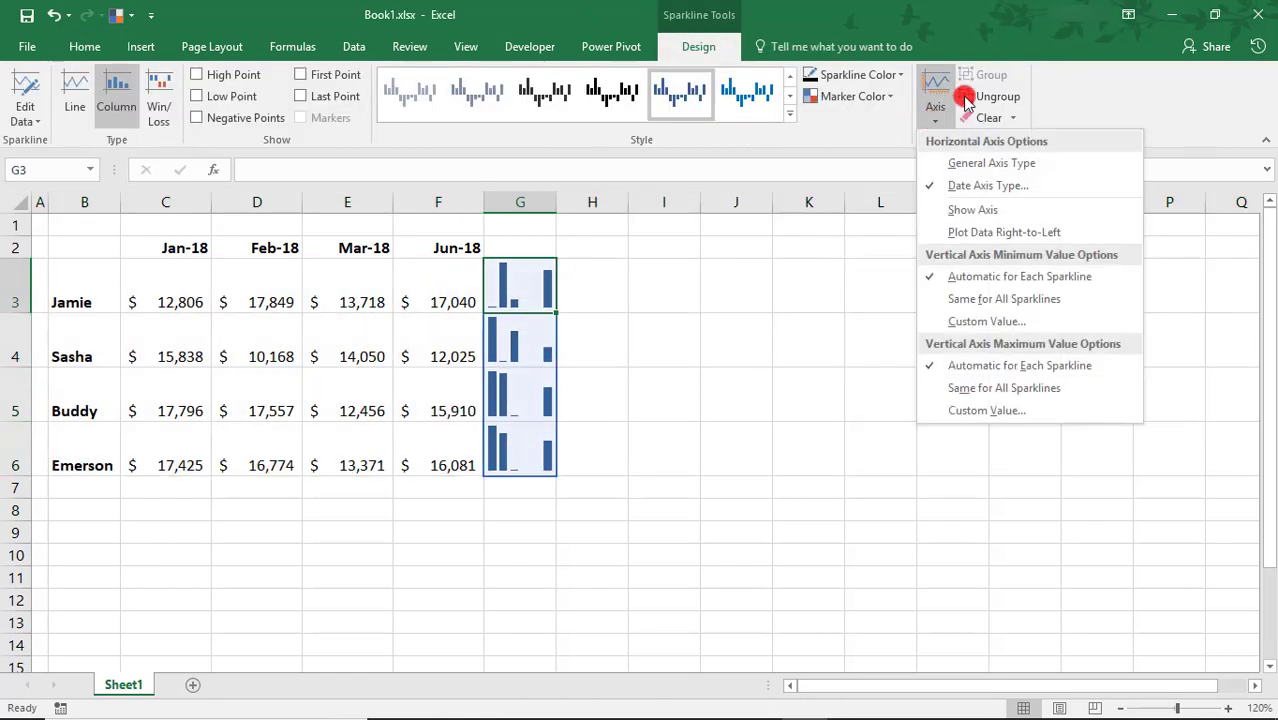
pyautogui.click(1054, 299)
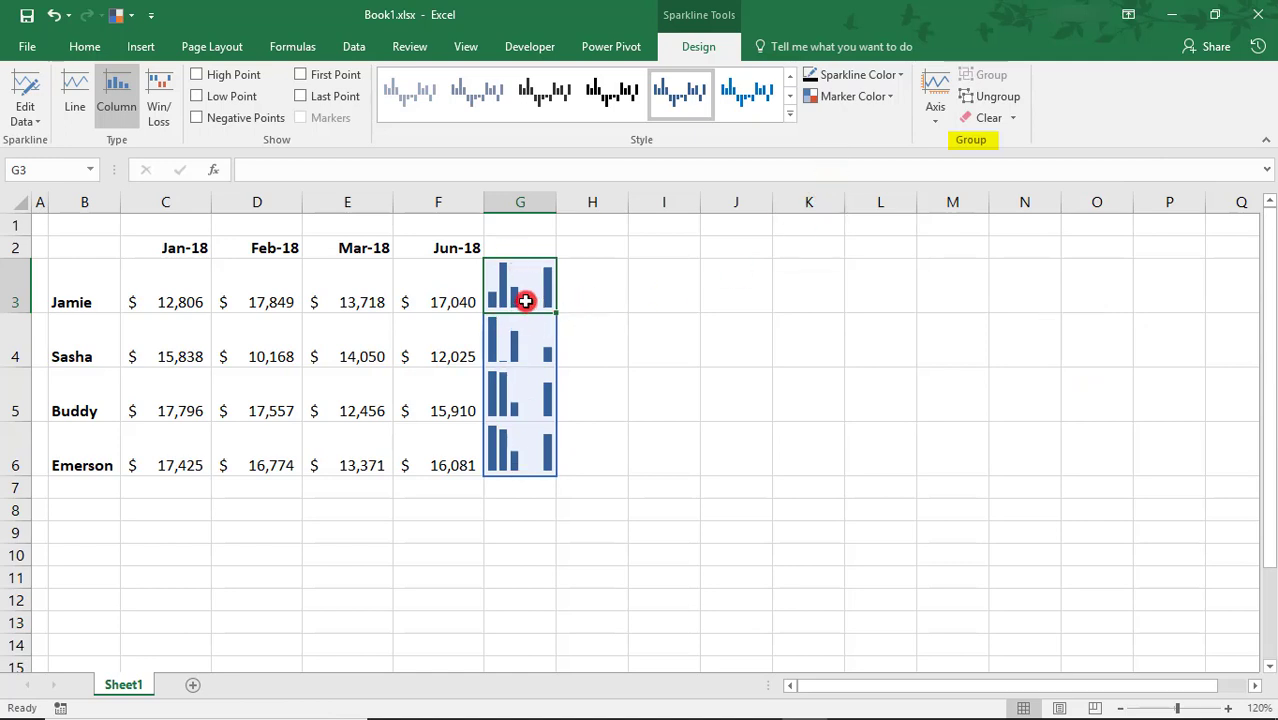
pyautogui.click(937, 121)
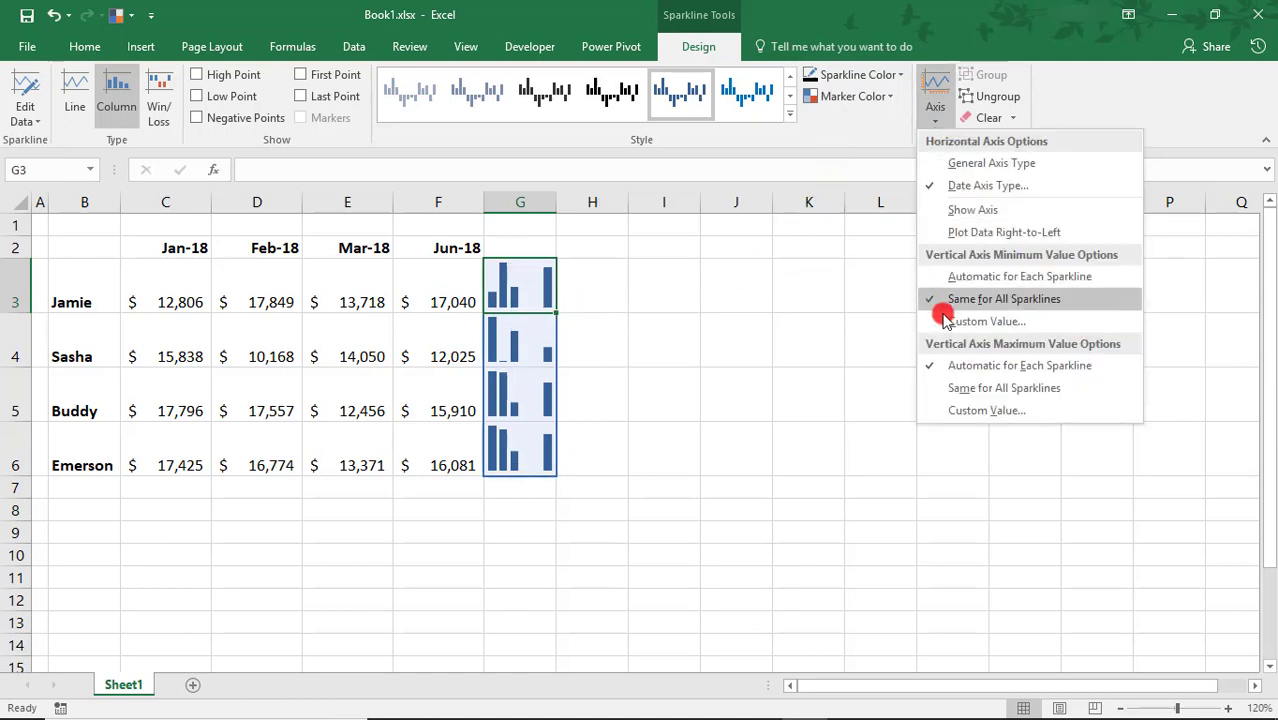
pyautogui.click(995, 390)
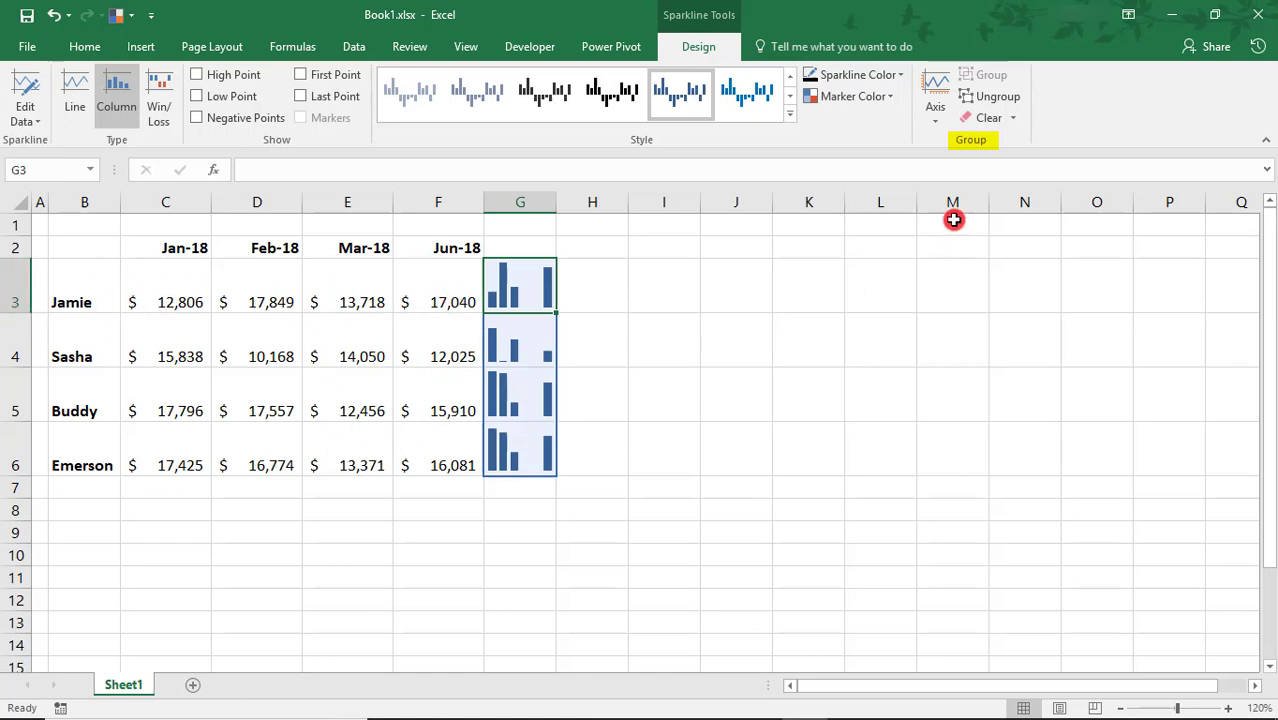
# View the custom minimum value setting for the sparklines' vertical axis without applying it
pyautogui.click(934, 112)
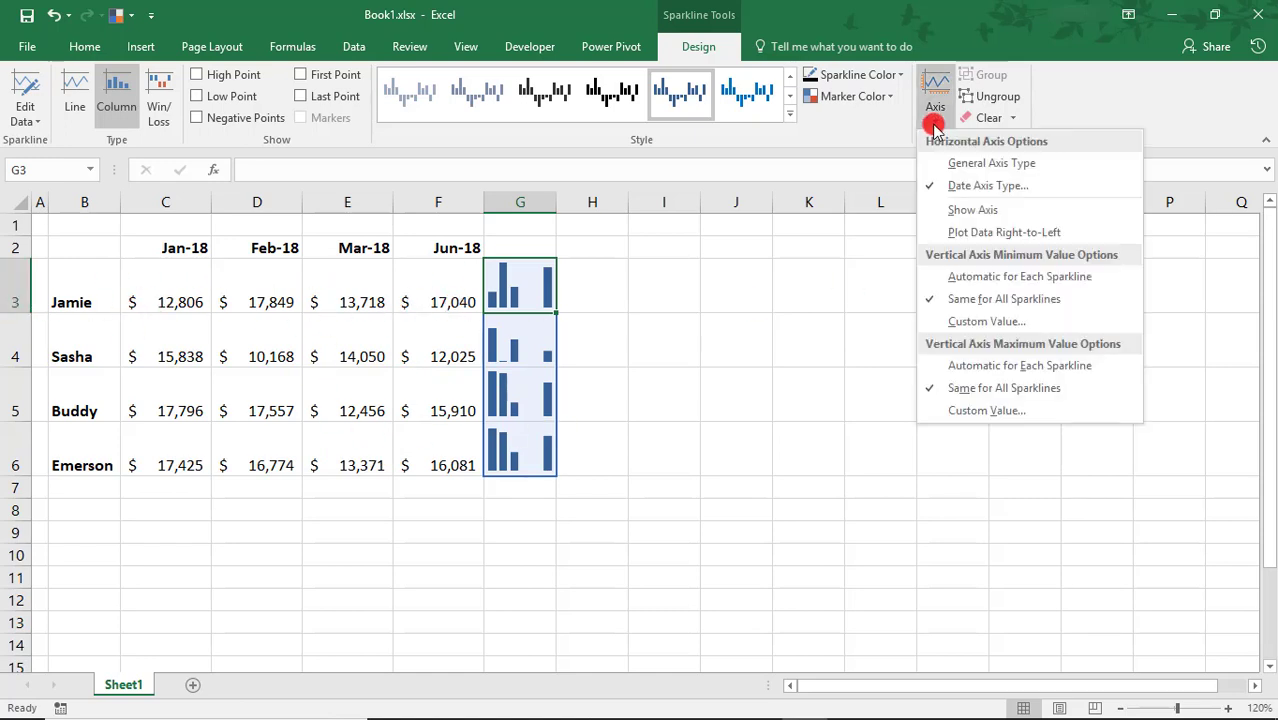
pyautogui.click(984, 322)
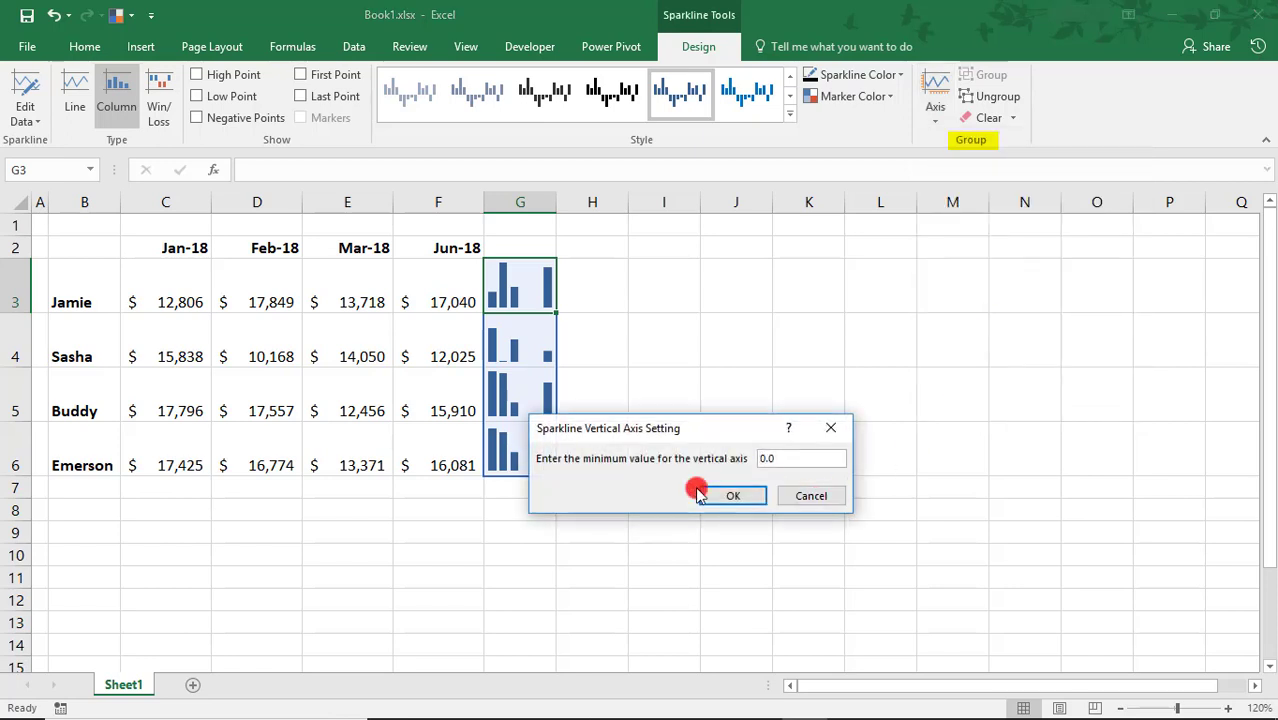
pyautogui.click(824, 498)
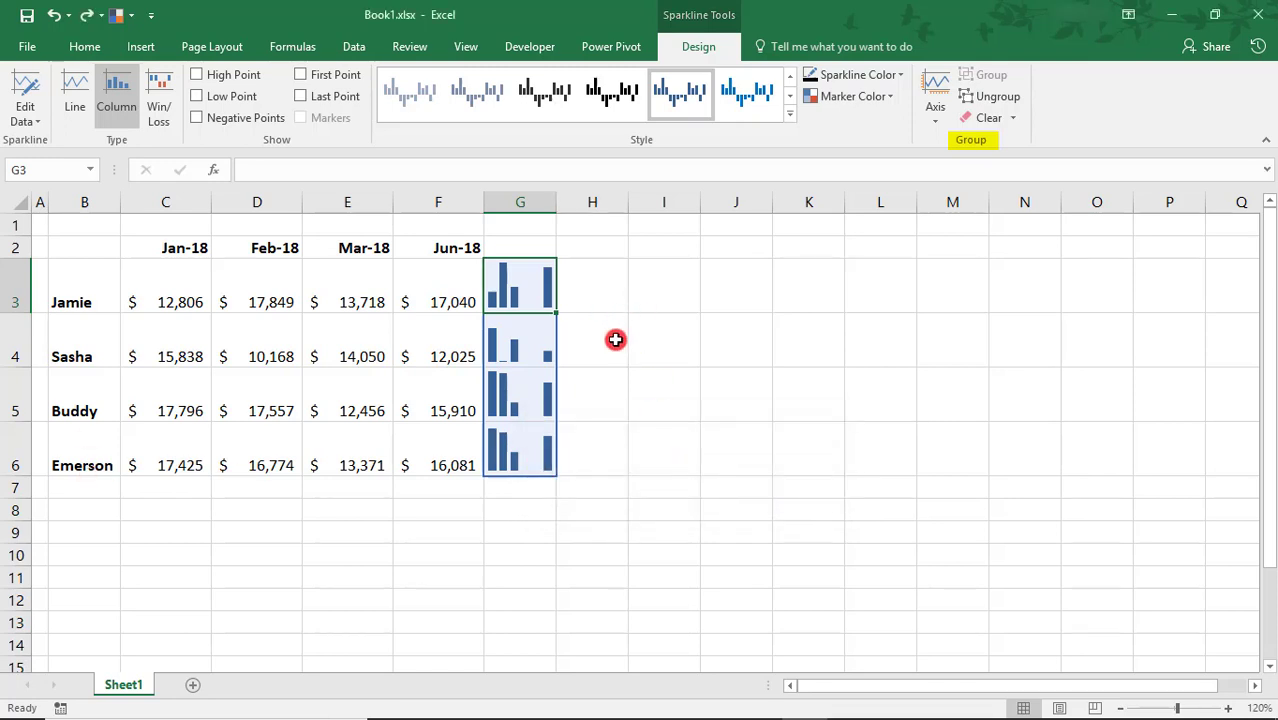
# Clear only the sparkline in G3, and clear the remaining sparkline group in G4:G6
pyautogui.click(1012, 119)
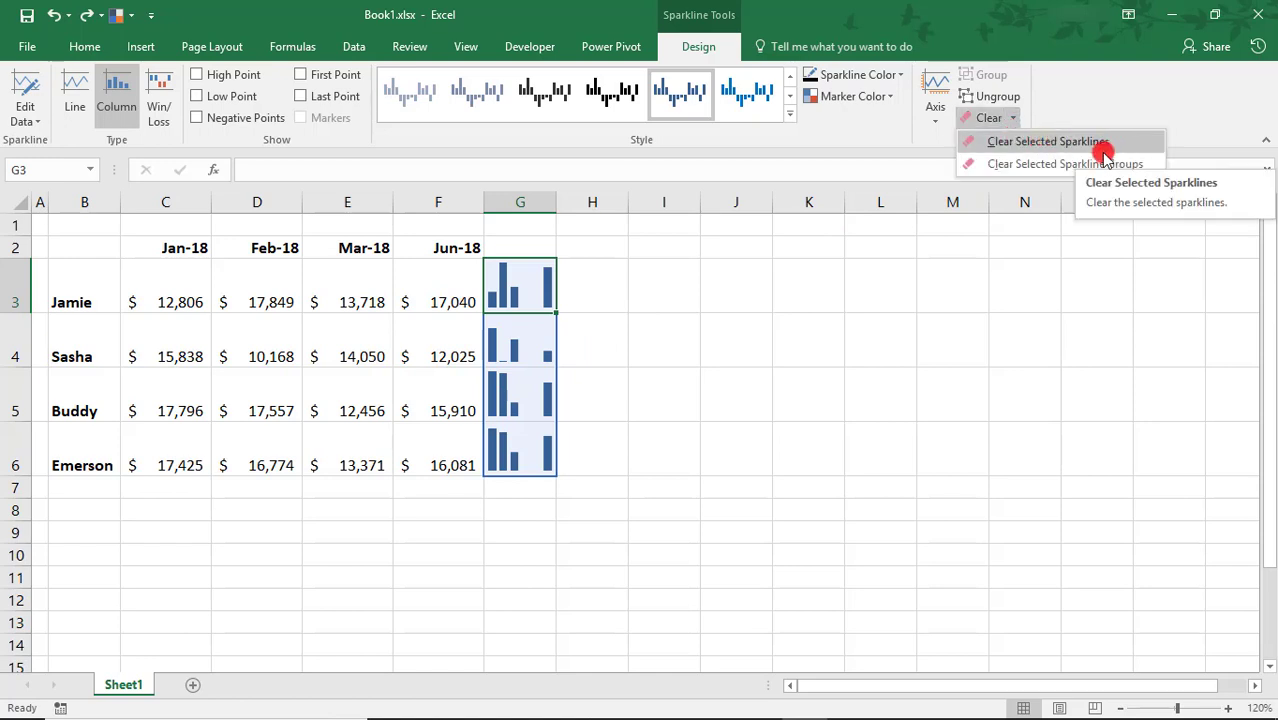
pyautogui.click(1047, 141)
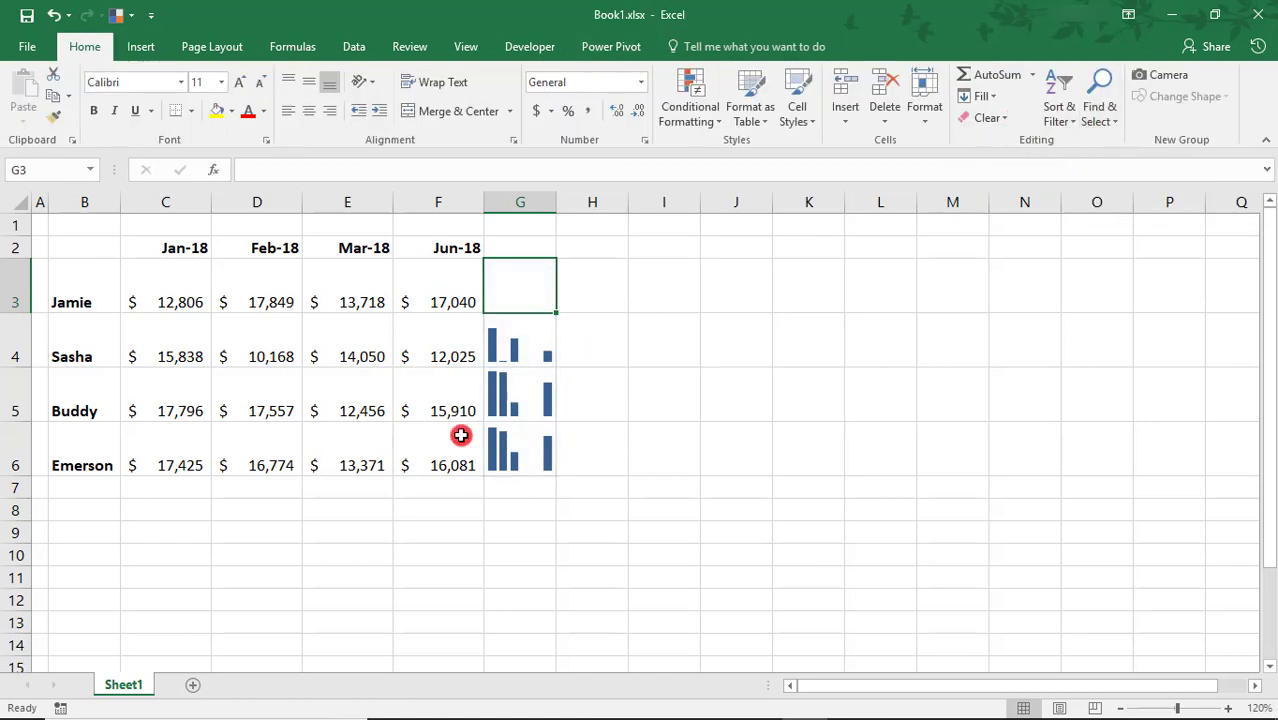
pyautogui.click(550, 336)
pyautogui.click(1012, 118)
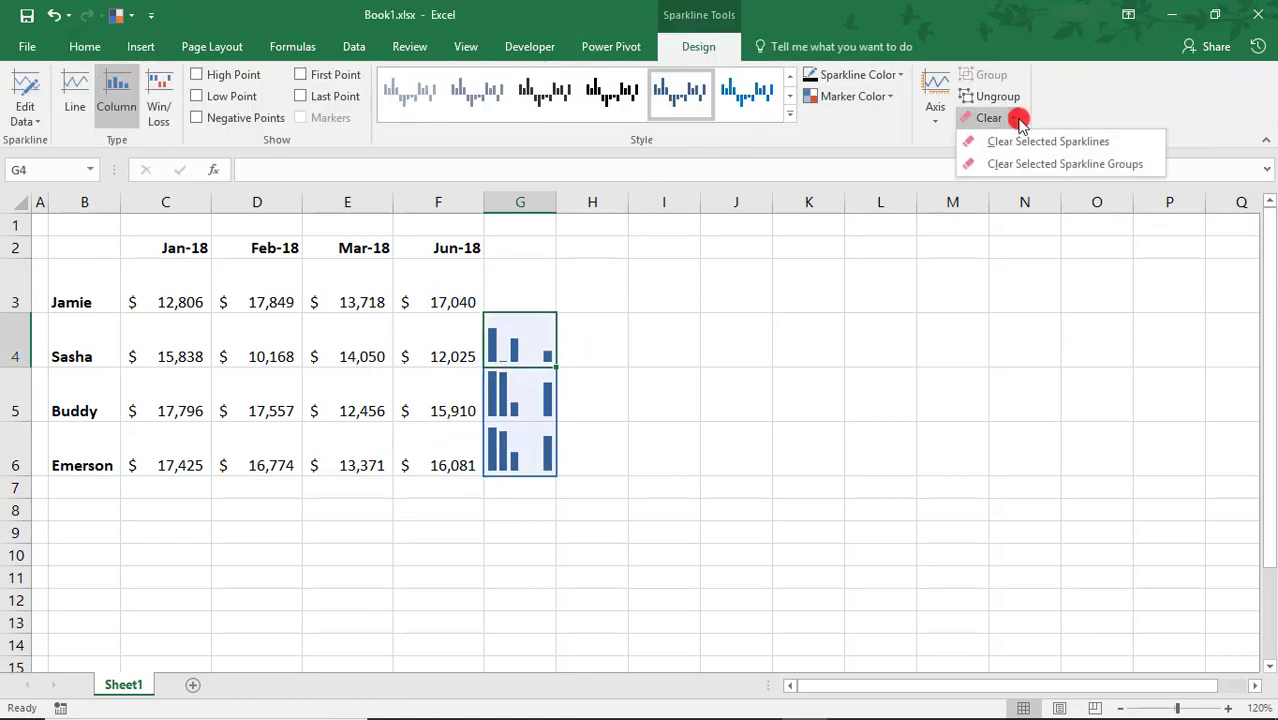
pyautogui.click(1040, 164)
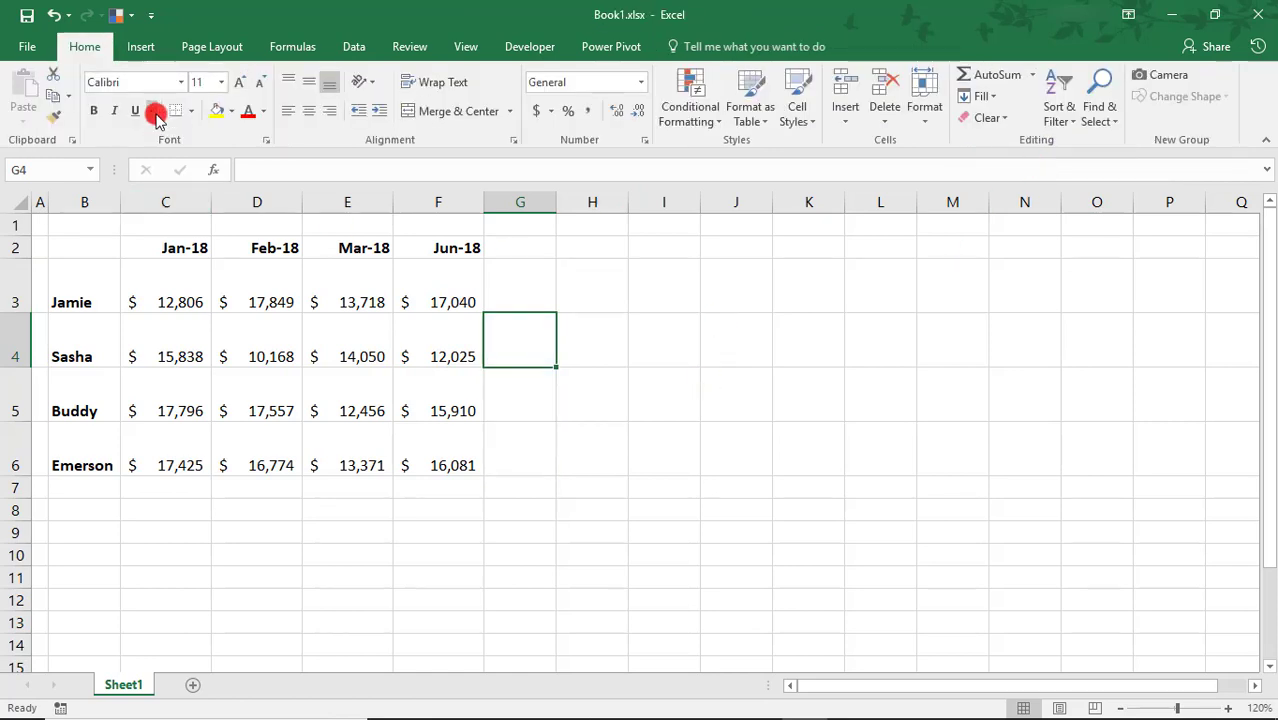
# Undo both sparkline clearings in G3:G6, and view the commands for column G without applying one
pyautogui.click(53, 14)
pyautogui.click(53, 14)
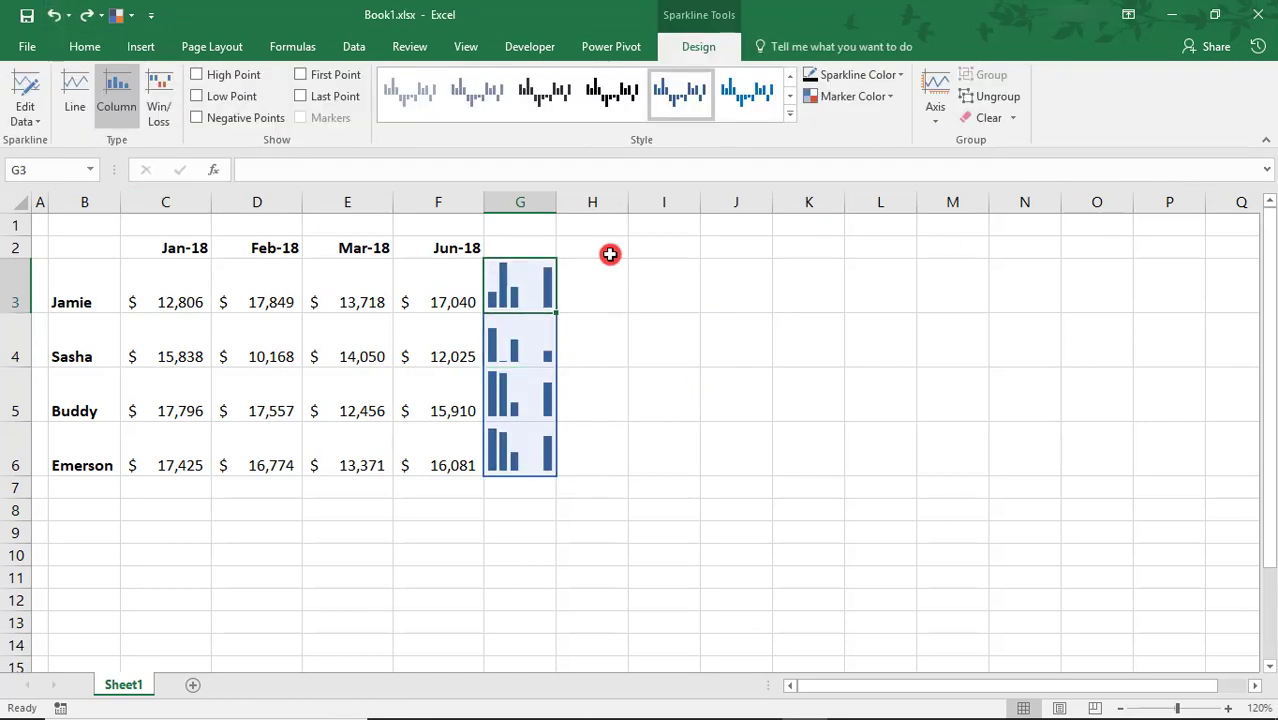
pyautogui.rightClick(526, 198)
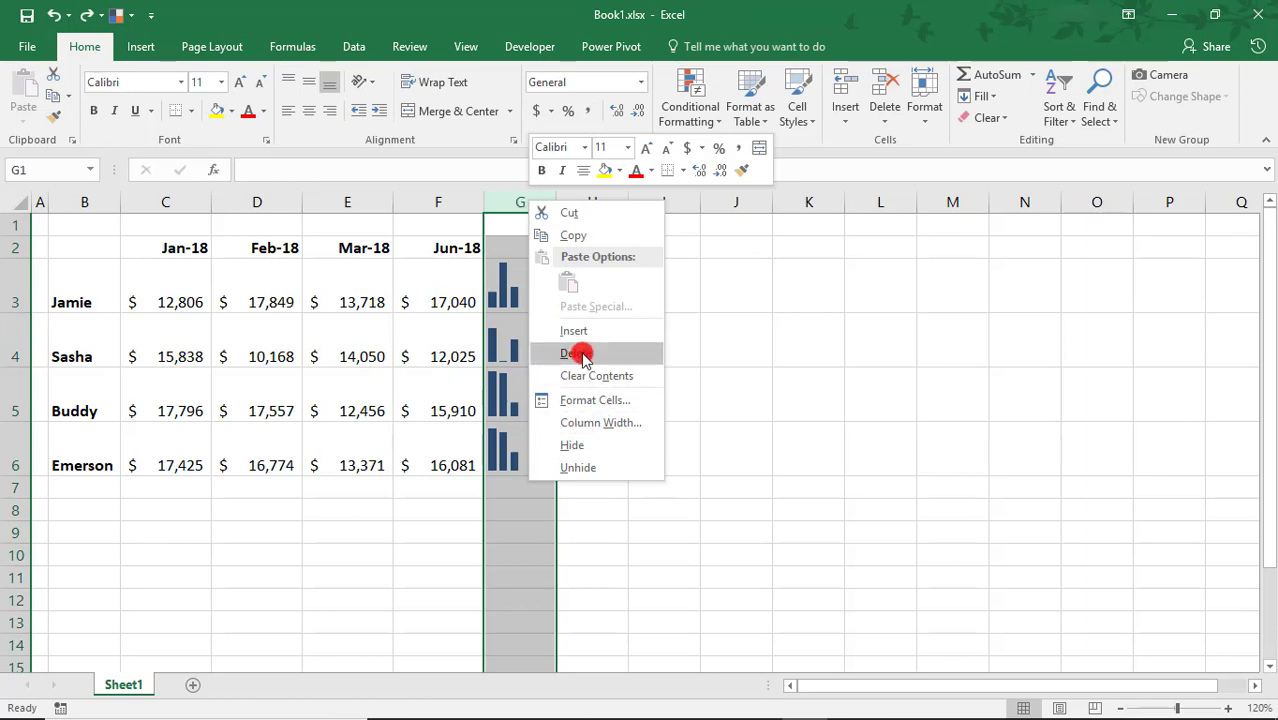
pyautogui.press('Escape')
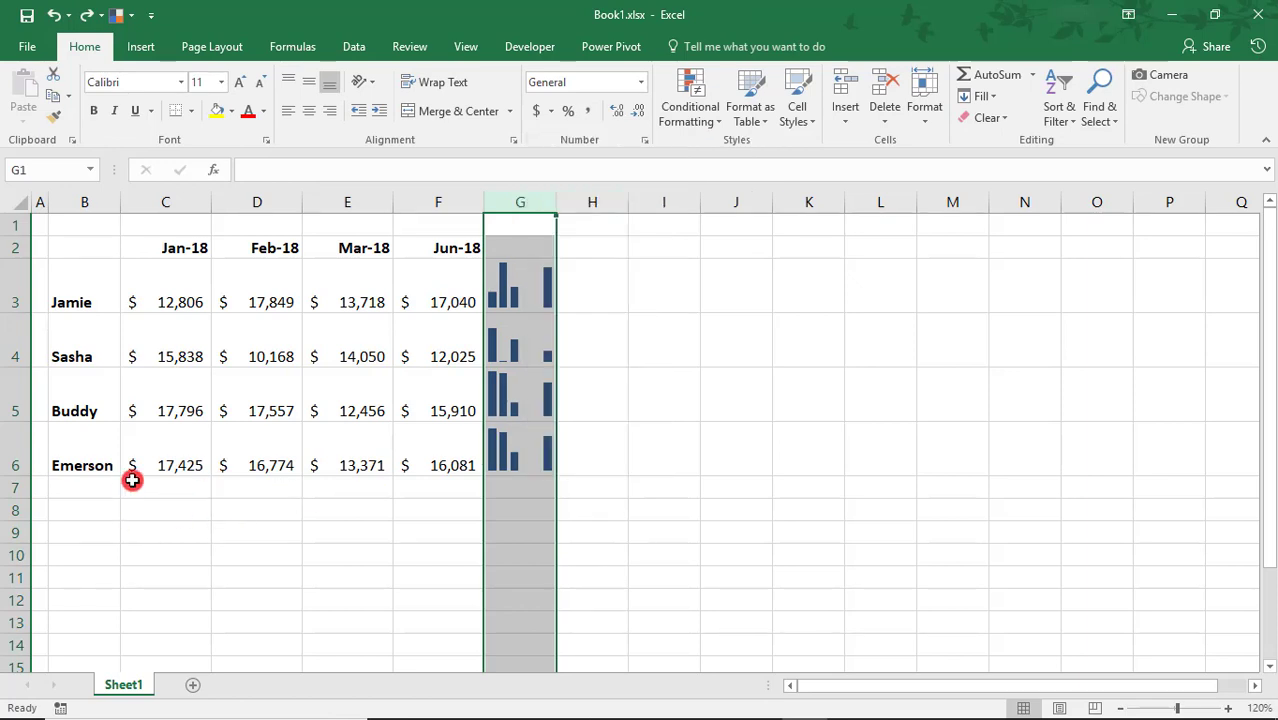
# Insert a line sparkline in C7 using the January data in C3:C6
pyautogui.click(175, 484)
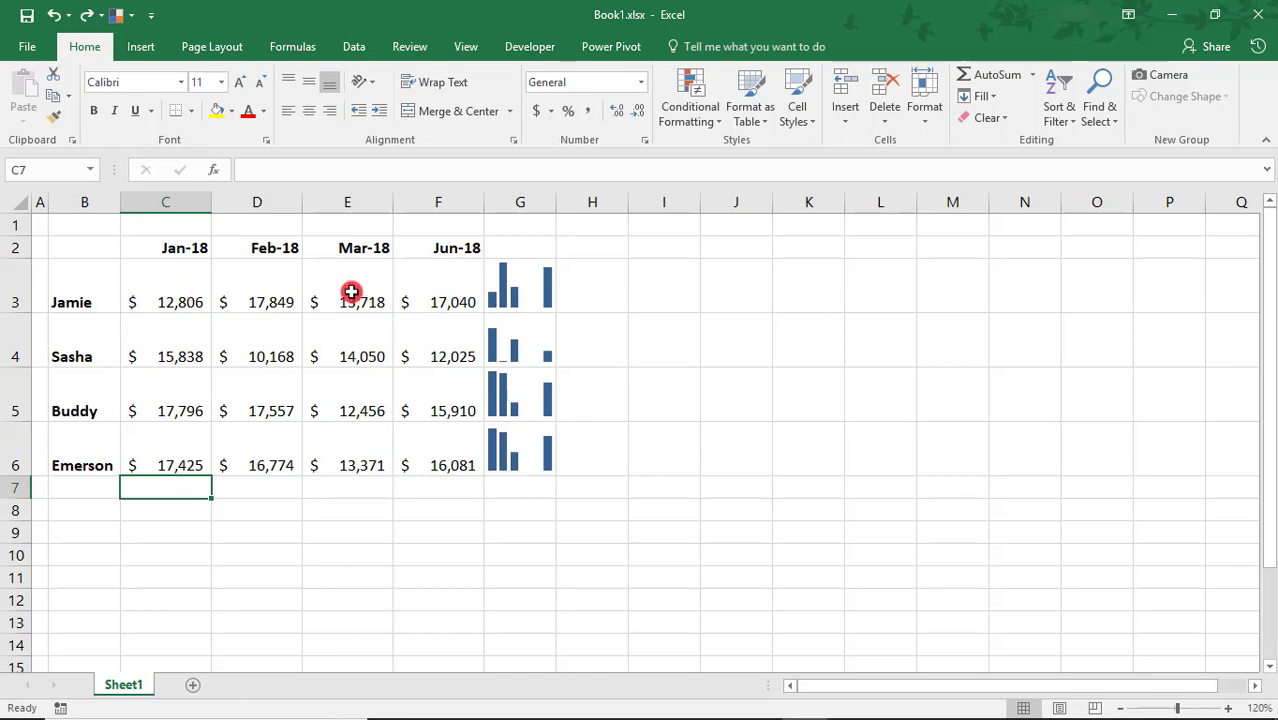
pyautogui.click(141, 46)
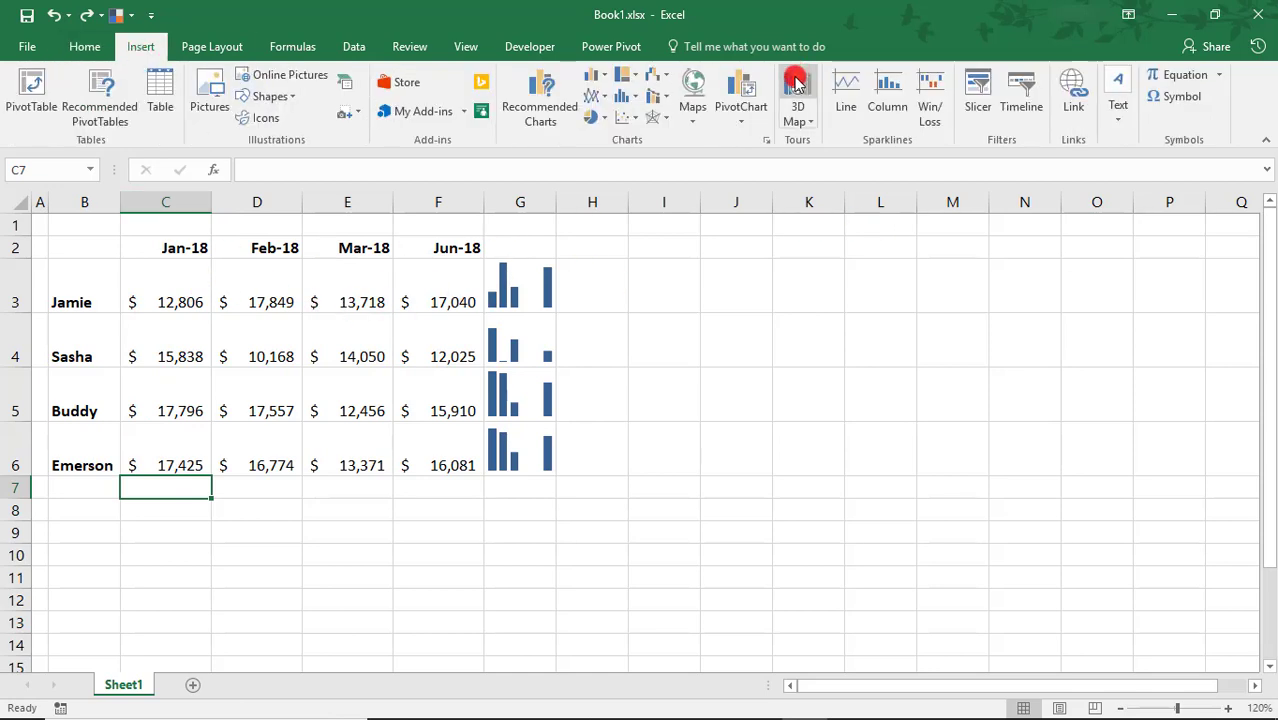
pyautogui.click(846, 106)
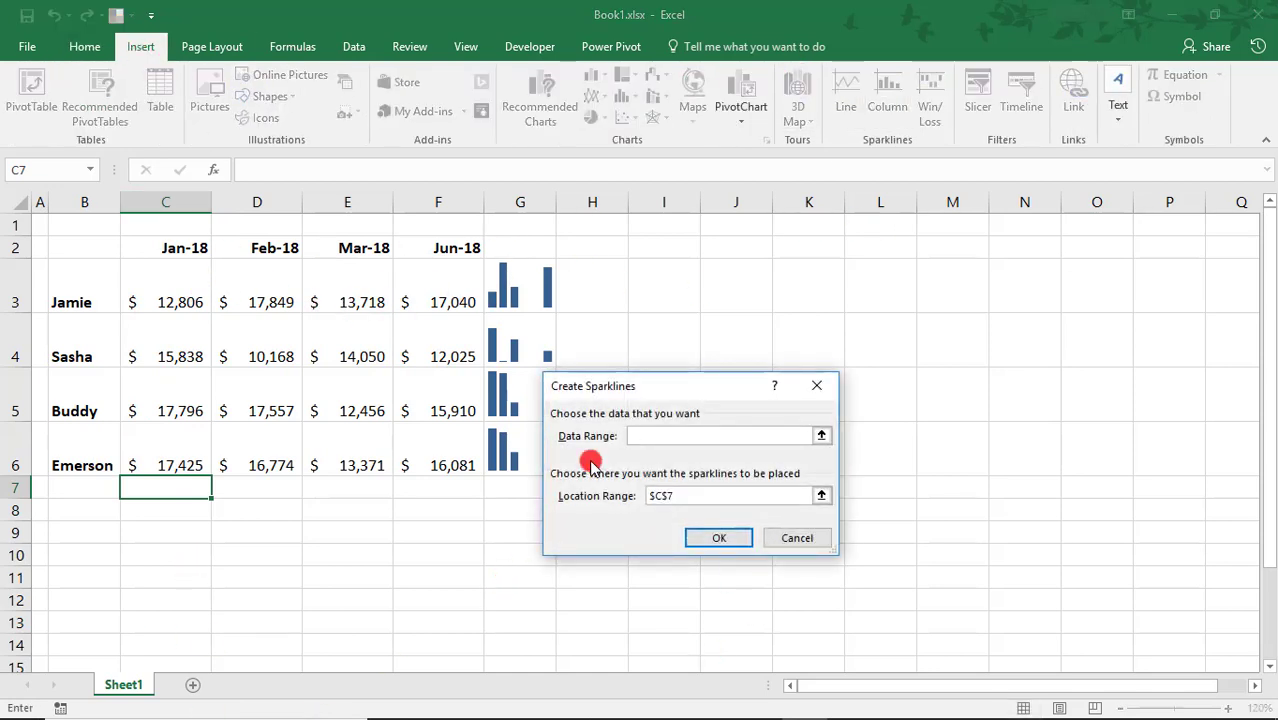
pyautogui.moveTo(148, 270); pyautogui.dragTo(171, 448)
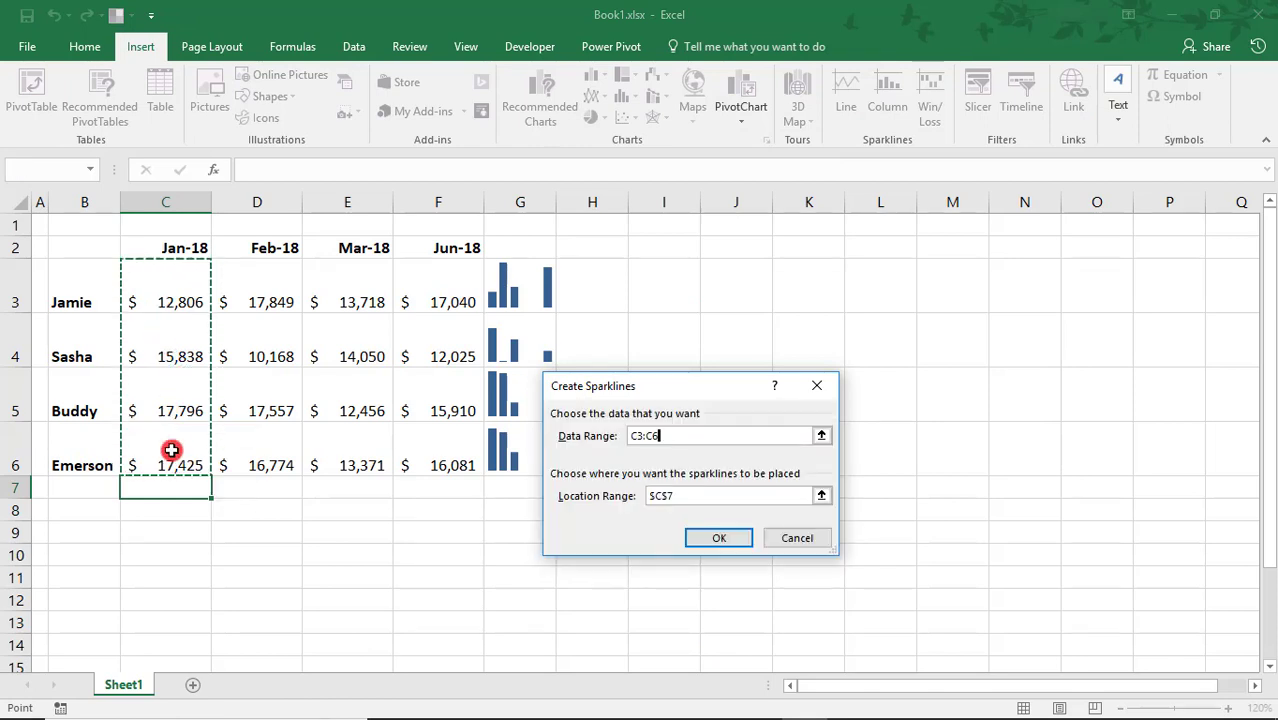
pyautogui.click(716, 538)
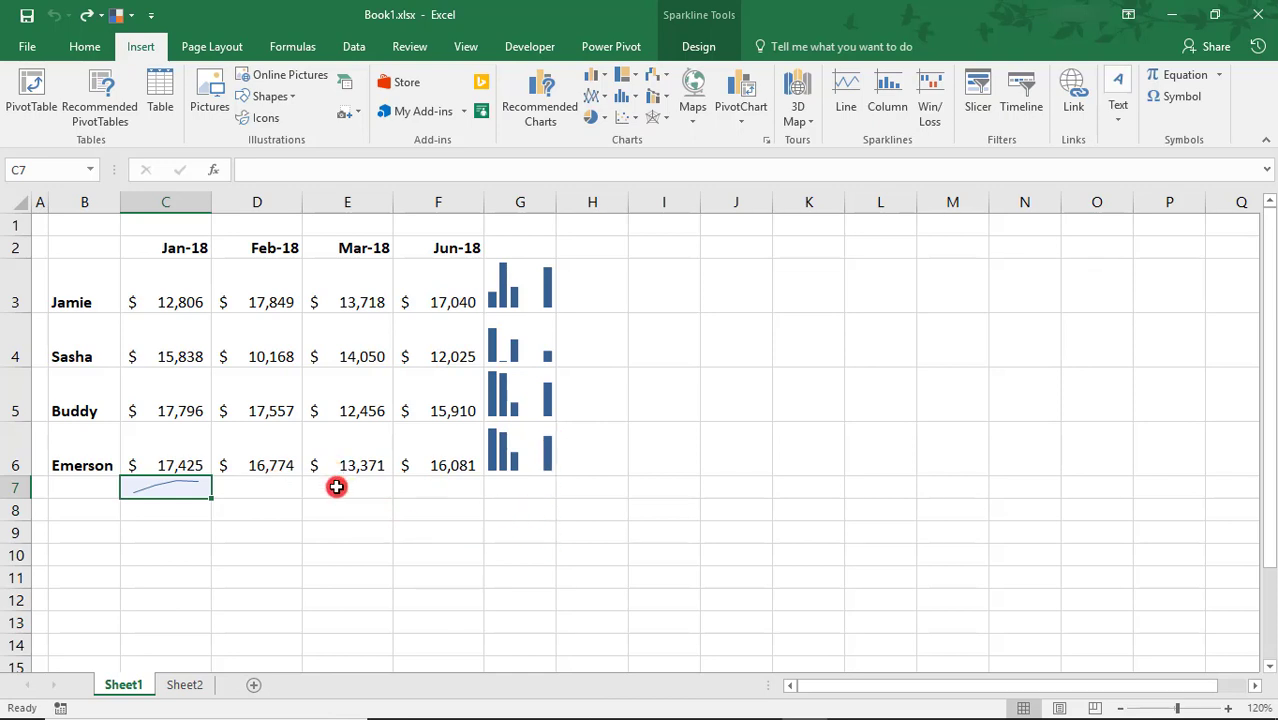
# Insert a line sparkline in K4 using the row data in C6:F6
pyautogui.moveTo(185, 452); pyautogui.dragTo(428, 449)
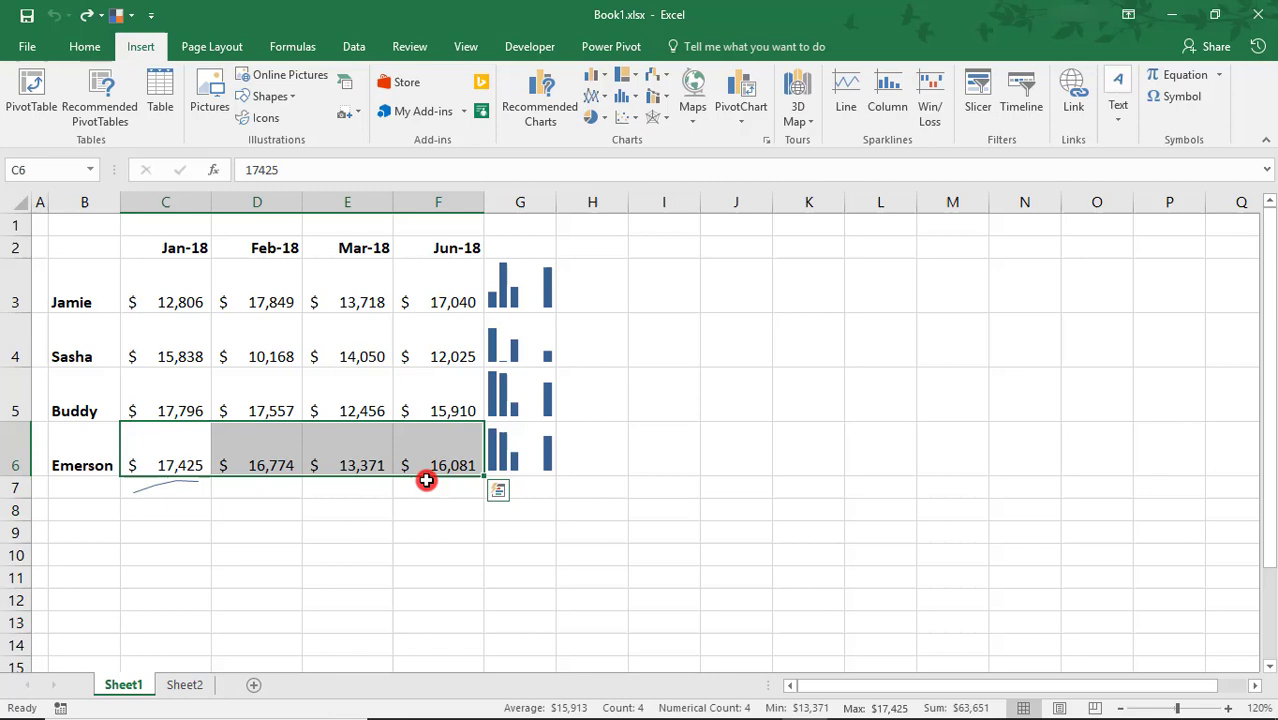
pyautogui.click(846, 95)
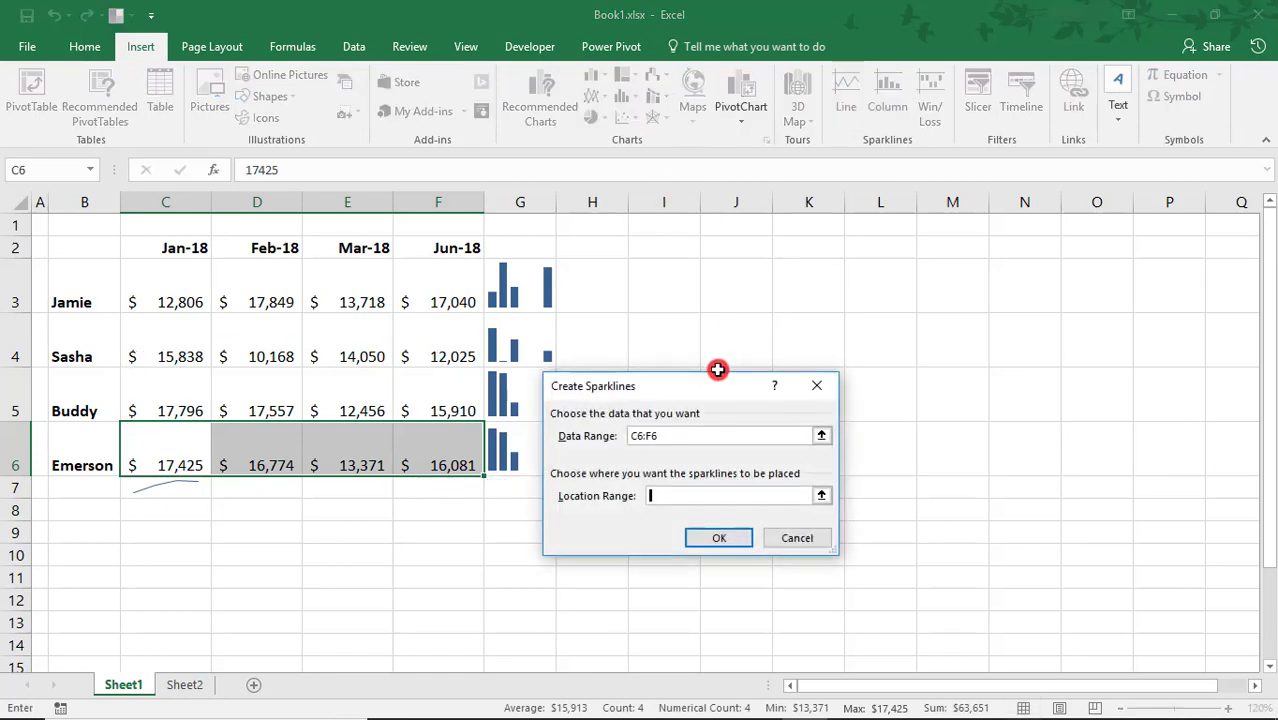
pyautogui.click(807, 340)
pyautogui.click(733, 533)
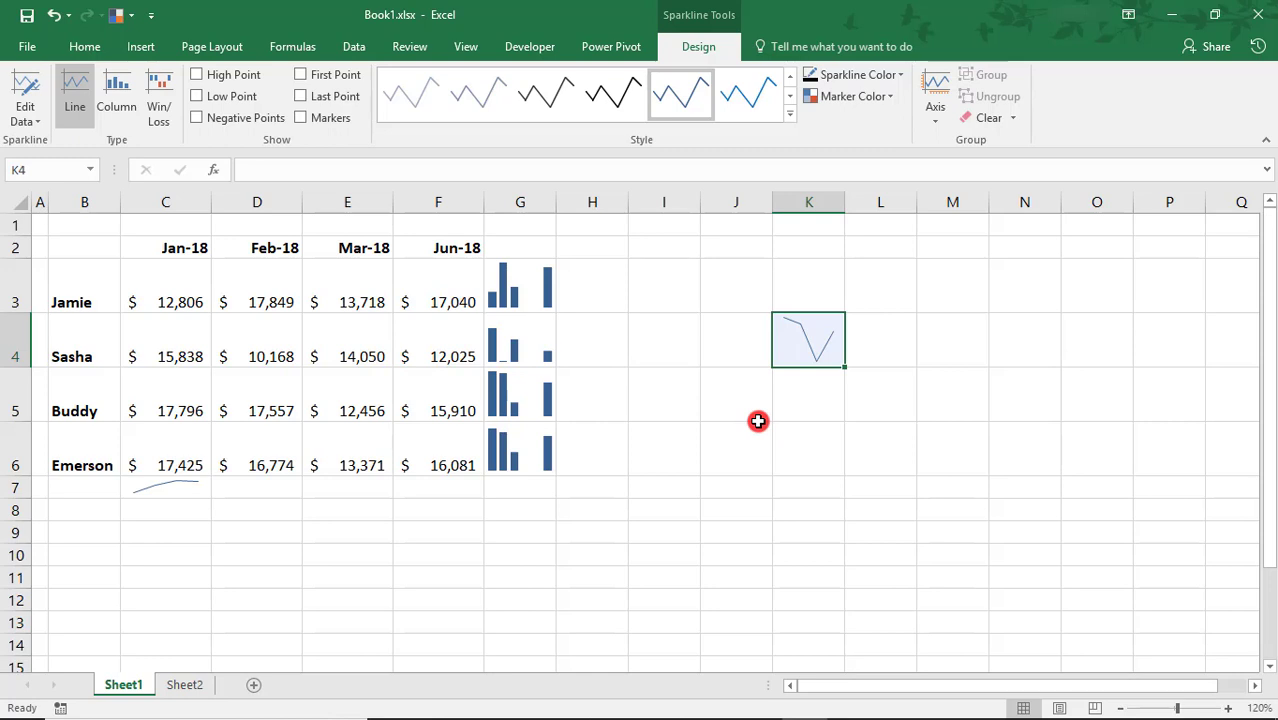
pyautogui.moveTo(168, 466); pyautogui.dragTo(448, 458)
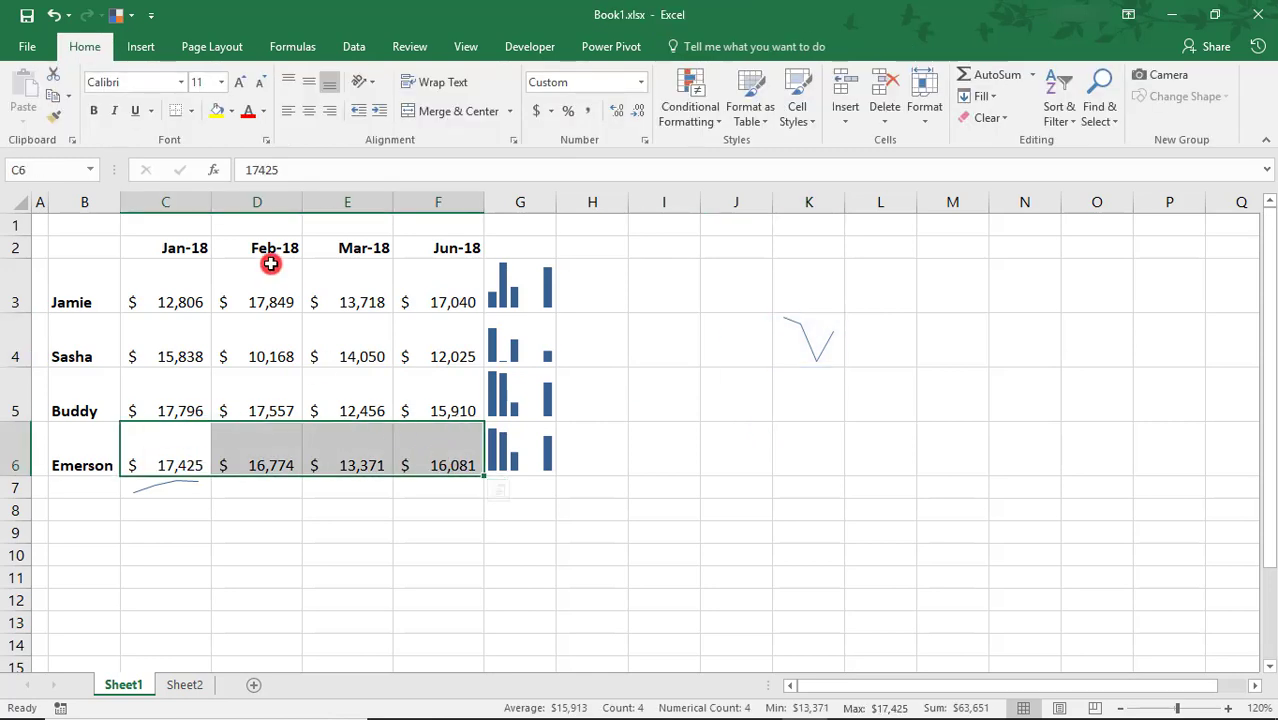
pyautogui.click(148, 47)
pyautogui.click(846, 112)
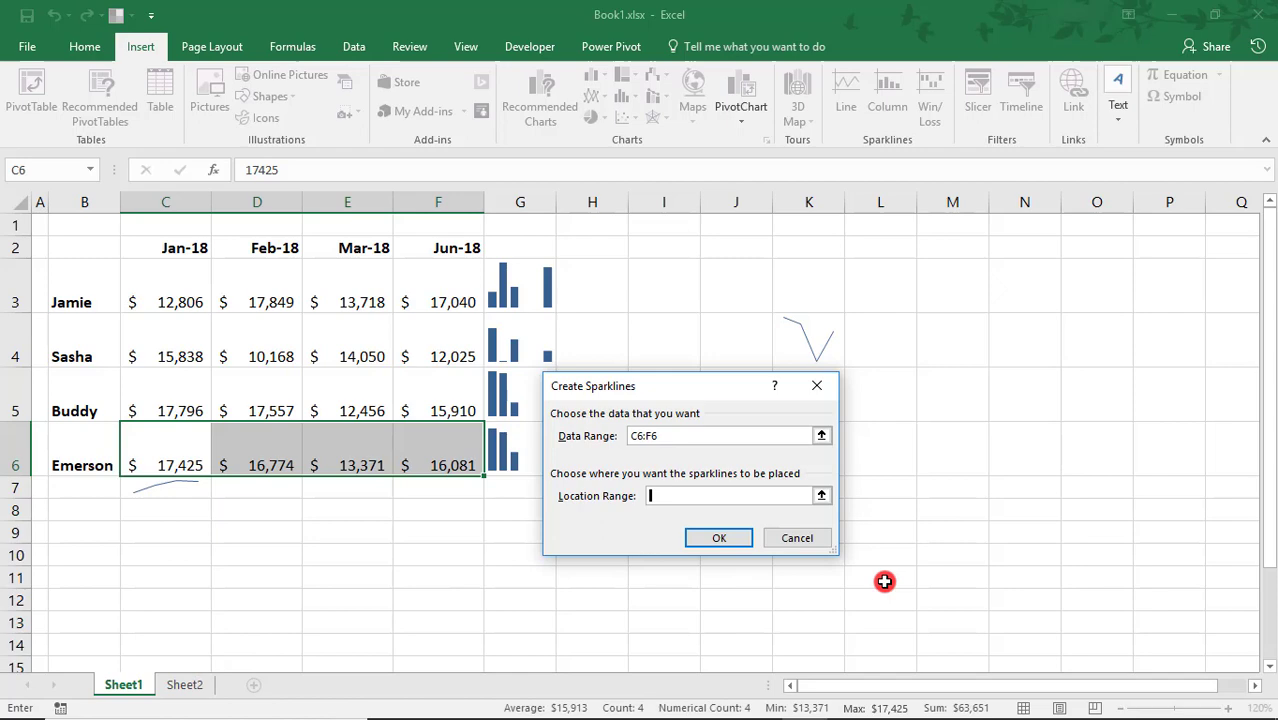
pyautogui.click(810, 538)
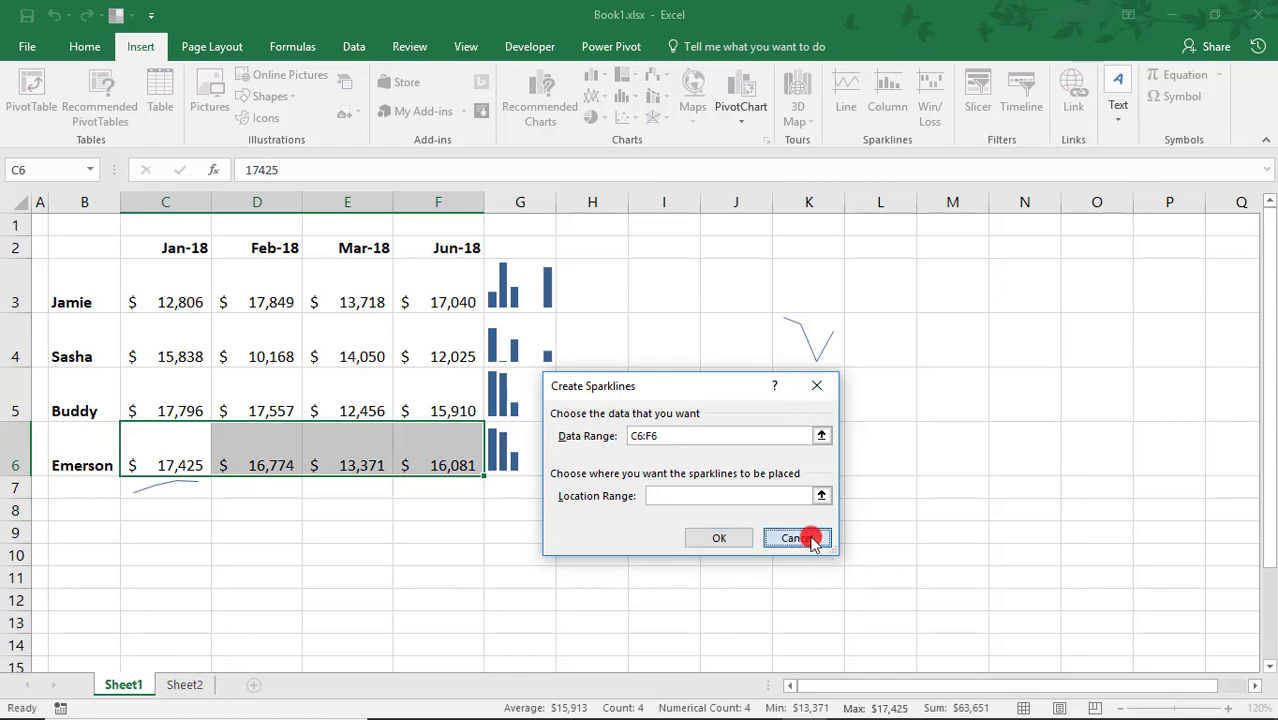
# Copy the sparkline column G from Sheet1 into column B of Sheet2, and undo the paste
pyautogui.click(512, 199)
pyautogui.rightClick(513, 200)
pyautogui.click(540, 233)
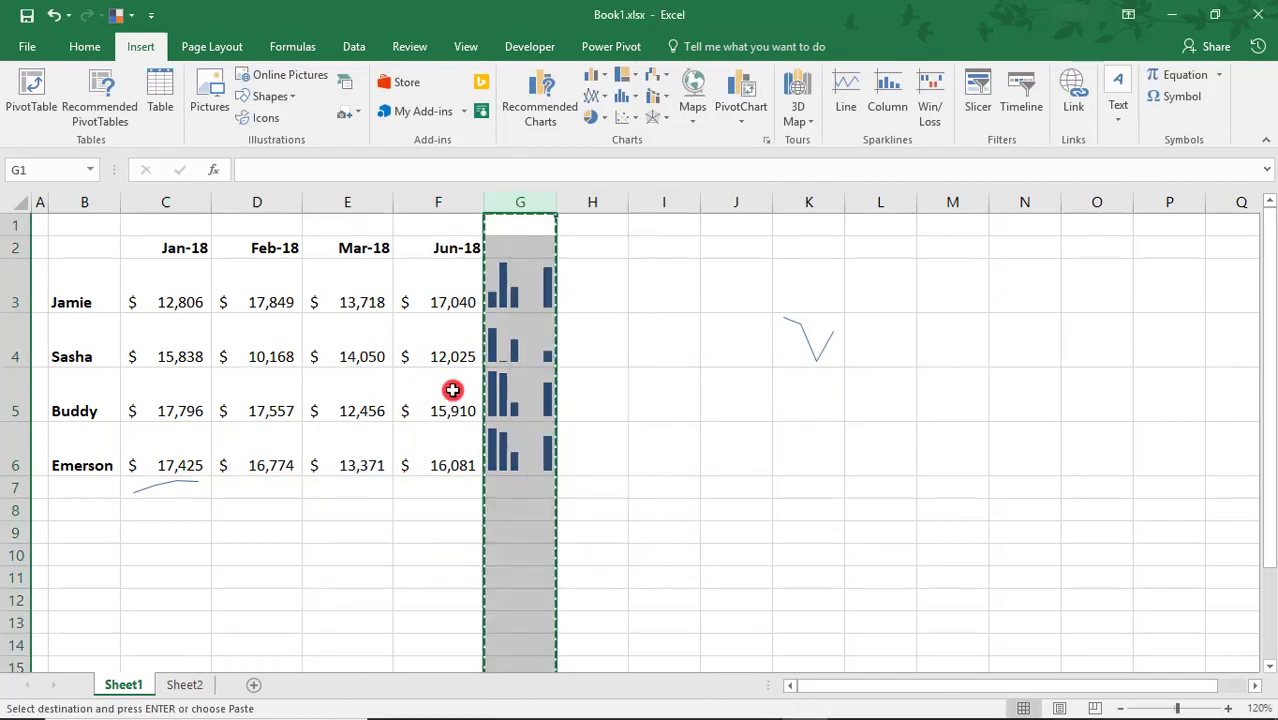
pyautogui.click(186, 684)
pyautogui.click(123, 200)
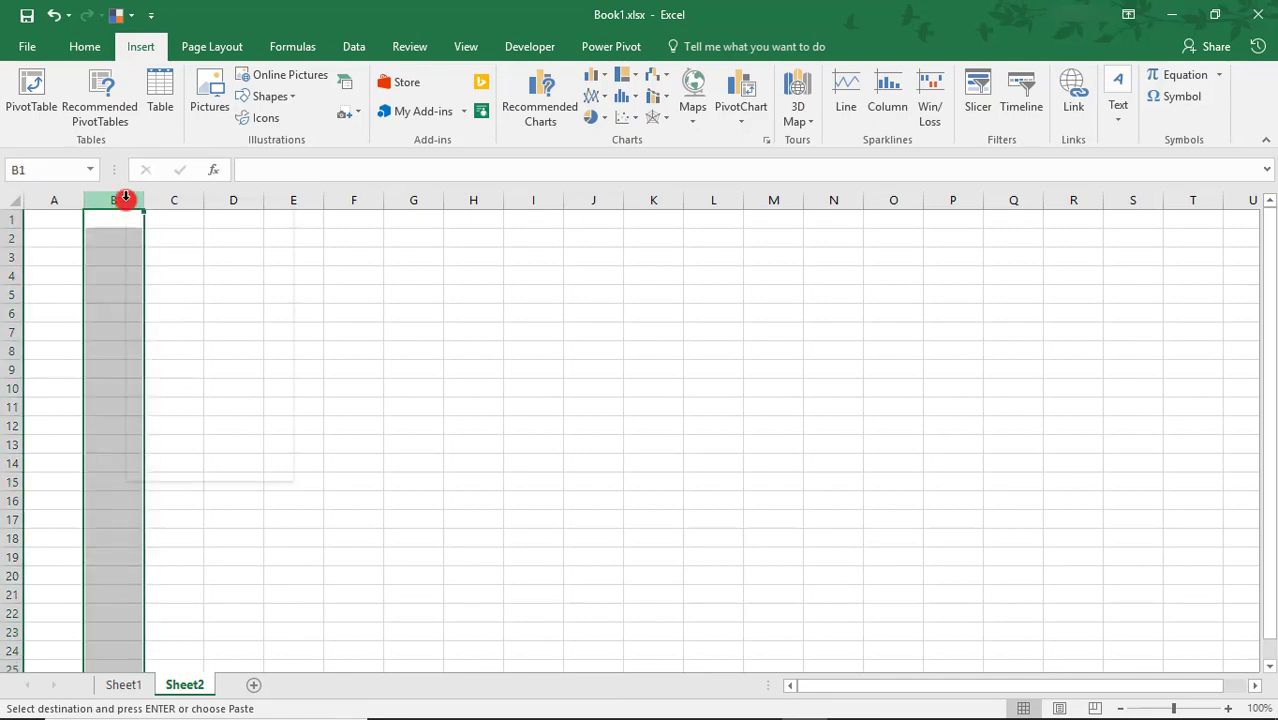
pyautogui.rightClick(125, 201)
pyautogui.click(157, 284)
pyautogui.hotkey('ctrl', 'pageup')
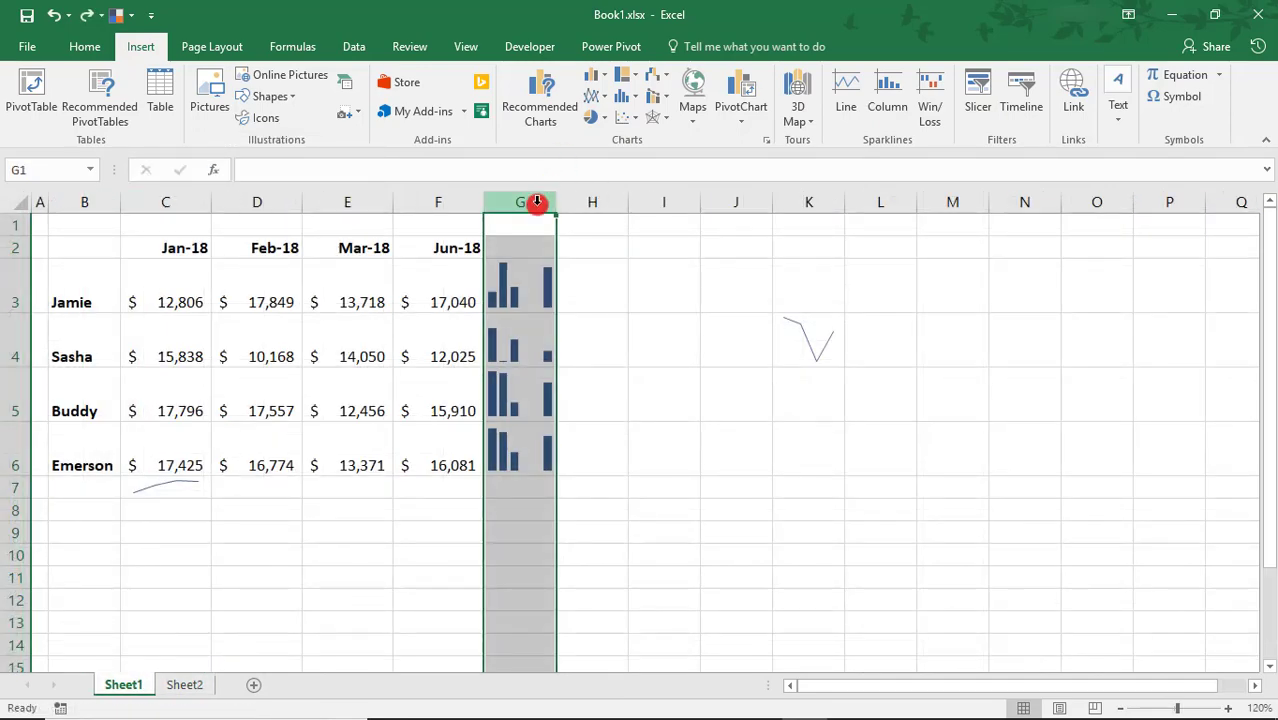
# Move the sparkline column G from Sheet1 to column B of Sheet2 by cutting and pasting, and select B3
pyautogui.rightClick(537, 203)
pyautogui.click(555, 219)
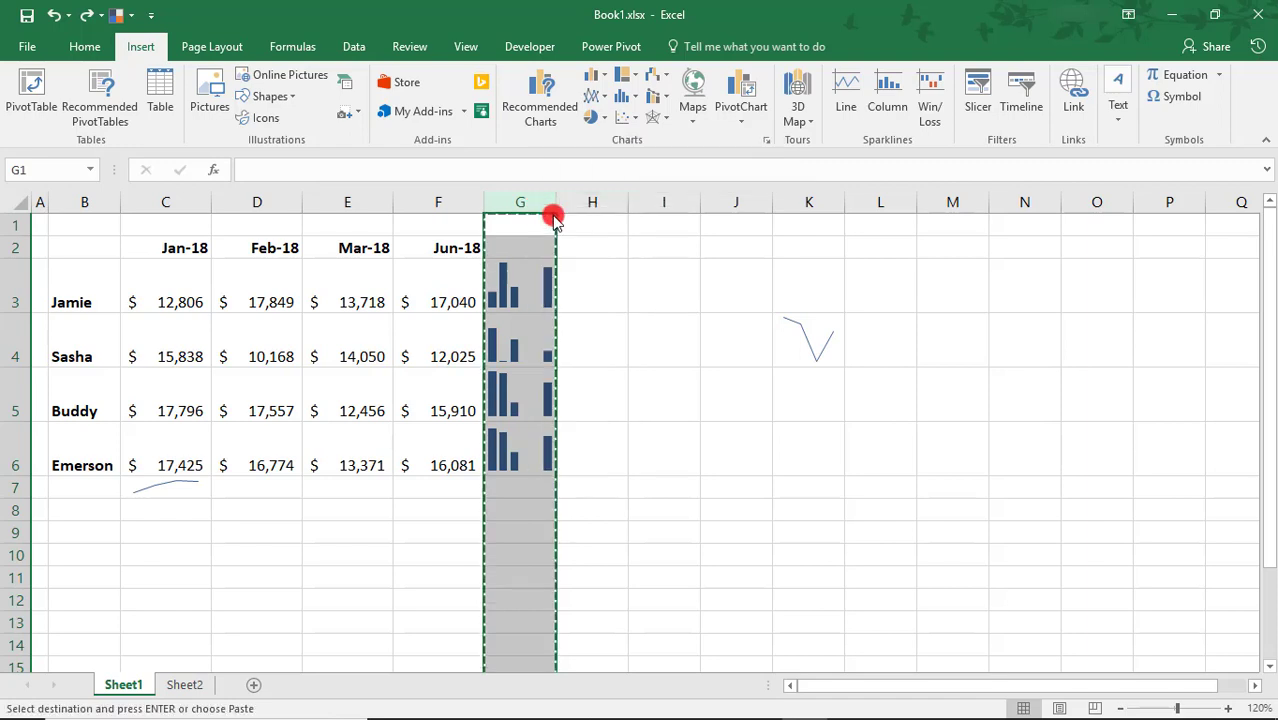
pyautogui.click(189, 670)
pyautogui.rightClick(126, 201)
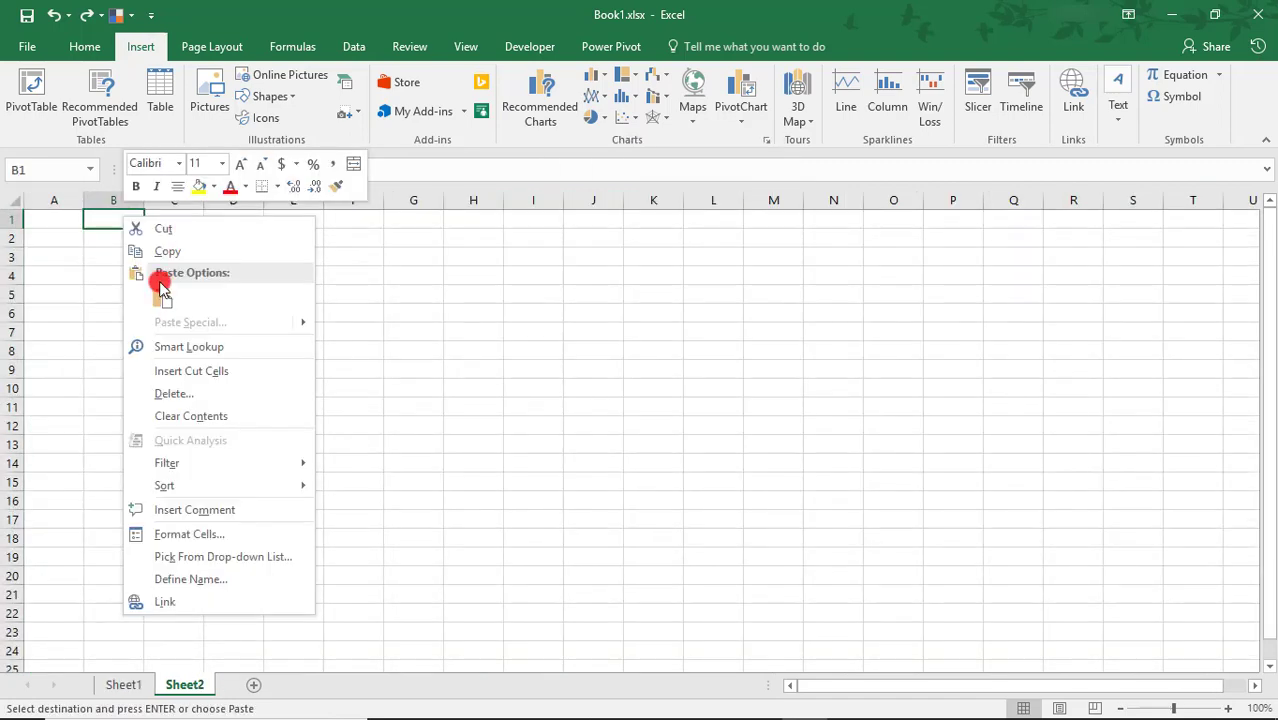
pyautogui.click(157, 280)
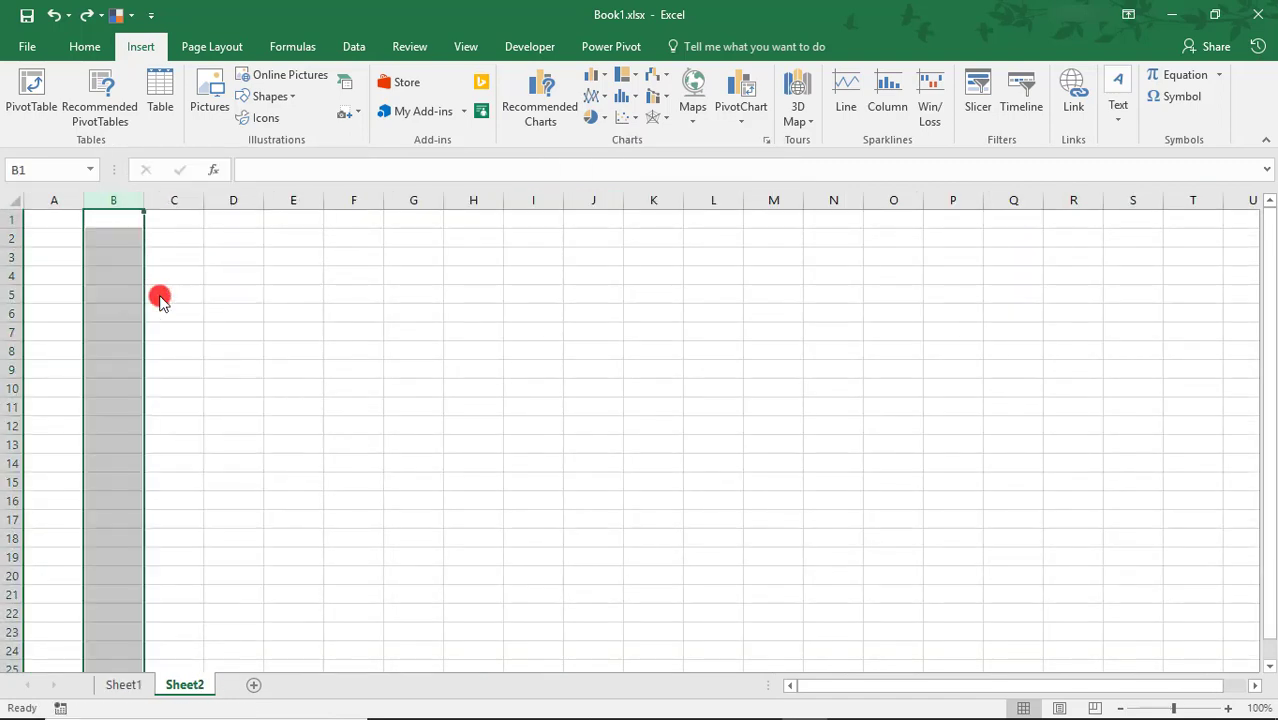
pyautogui.click(125, 254)
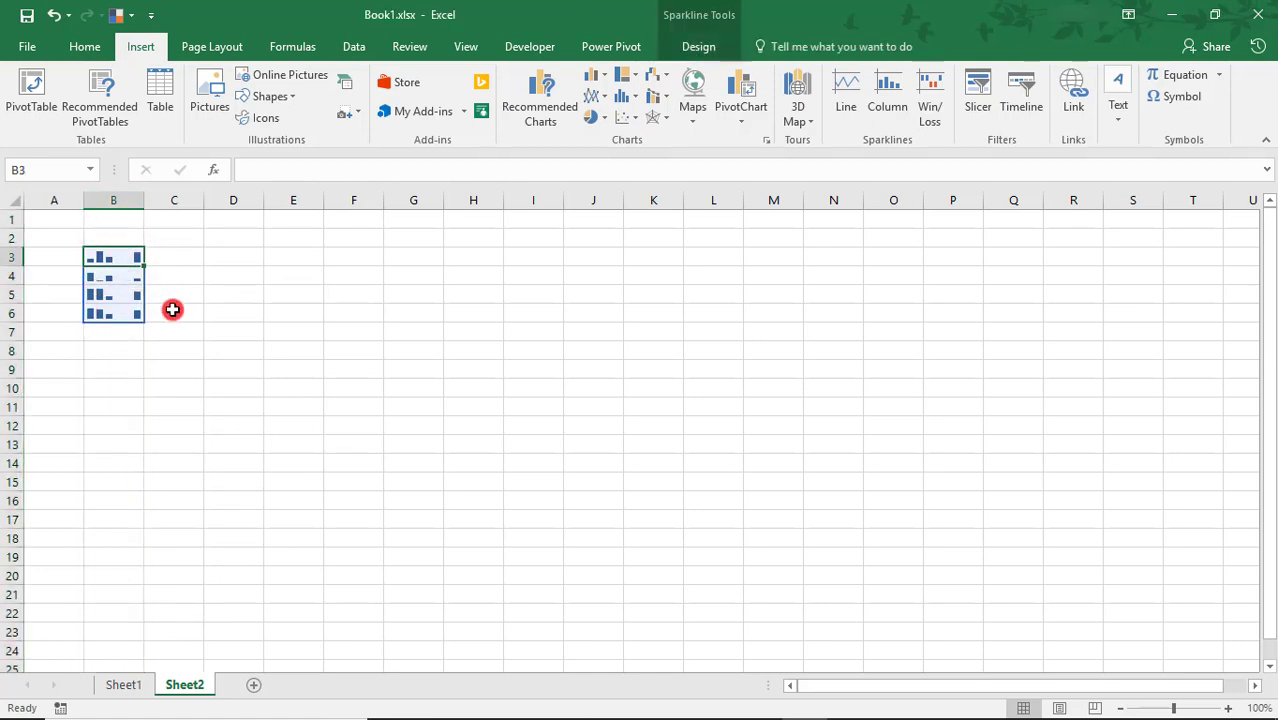
# Undo the move of column G to Sheet2, return to Sheet1, and cancel the pending cut
pyautogui.click(51, 17)
pyautogui.click(124, 682)
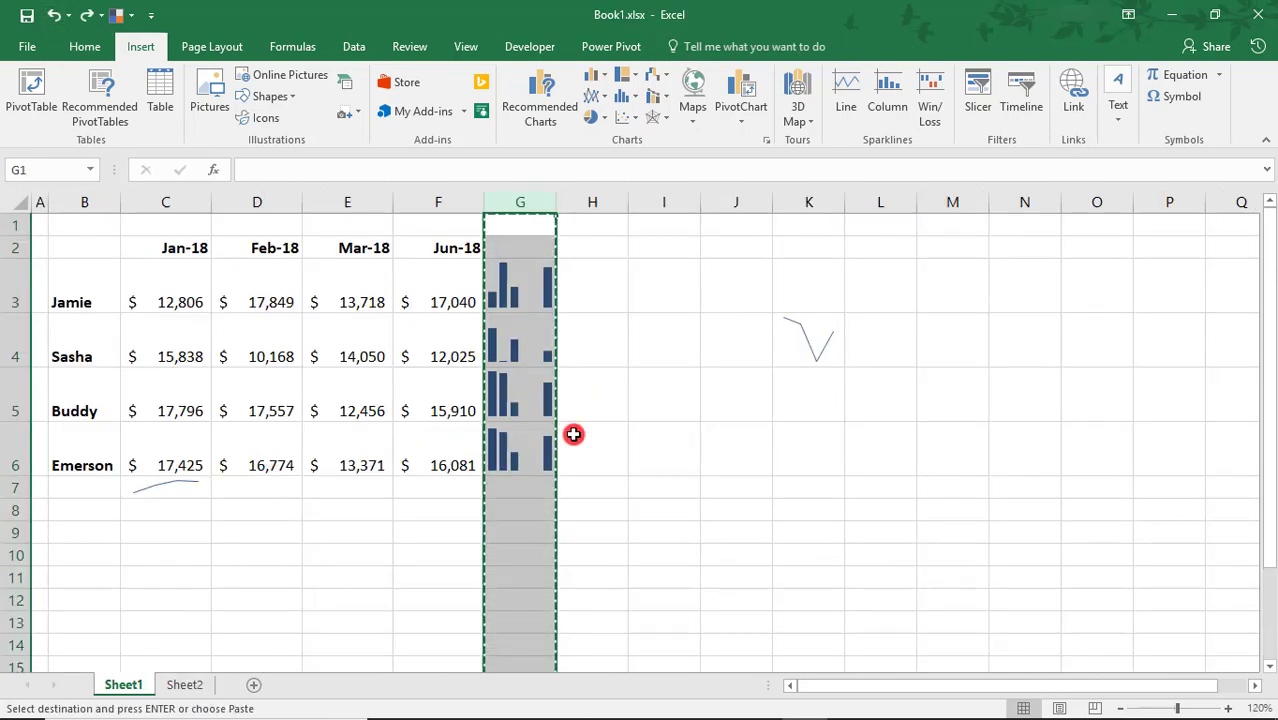
pyautogui.press('Escape')
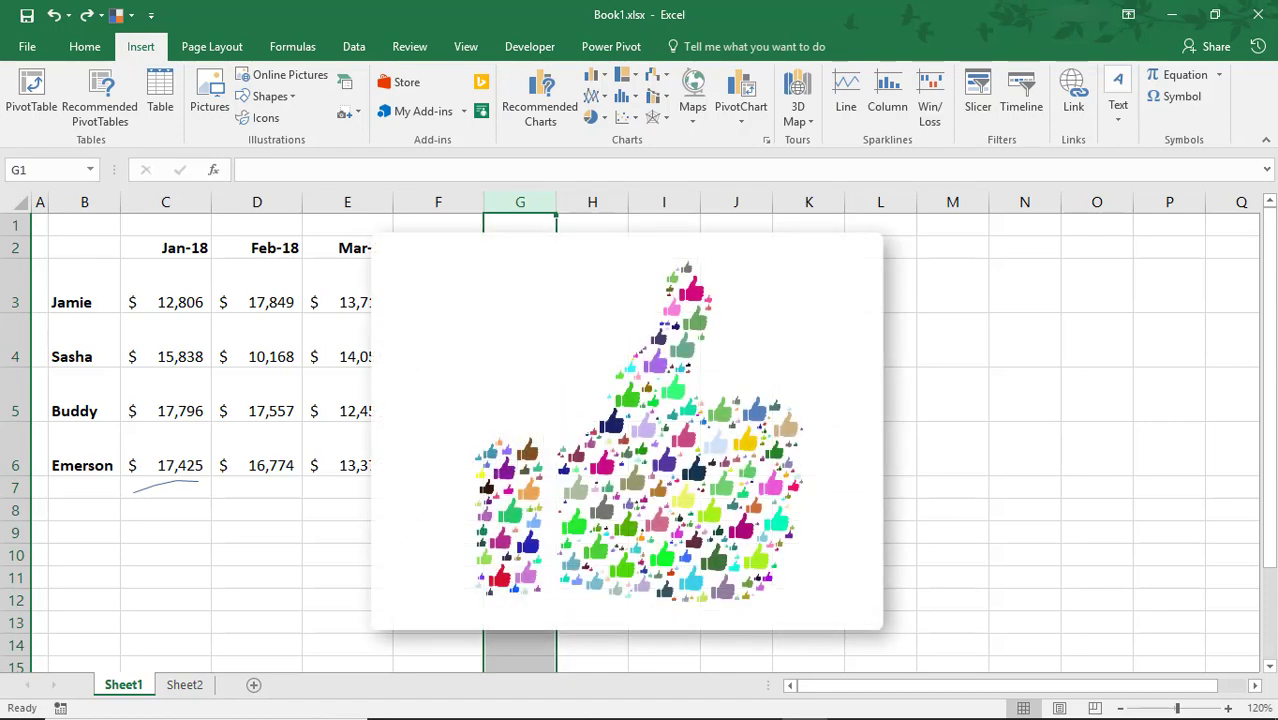
pyautogui.click(438, 487)
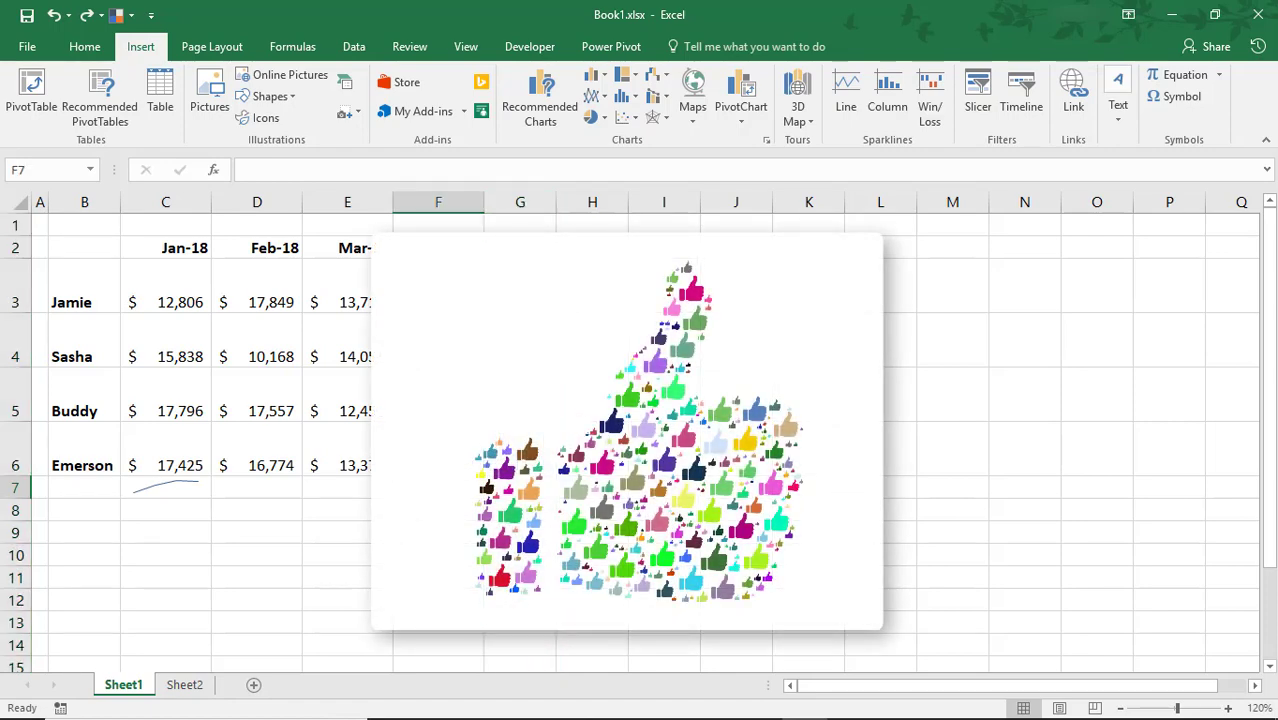